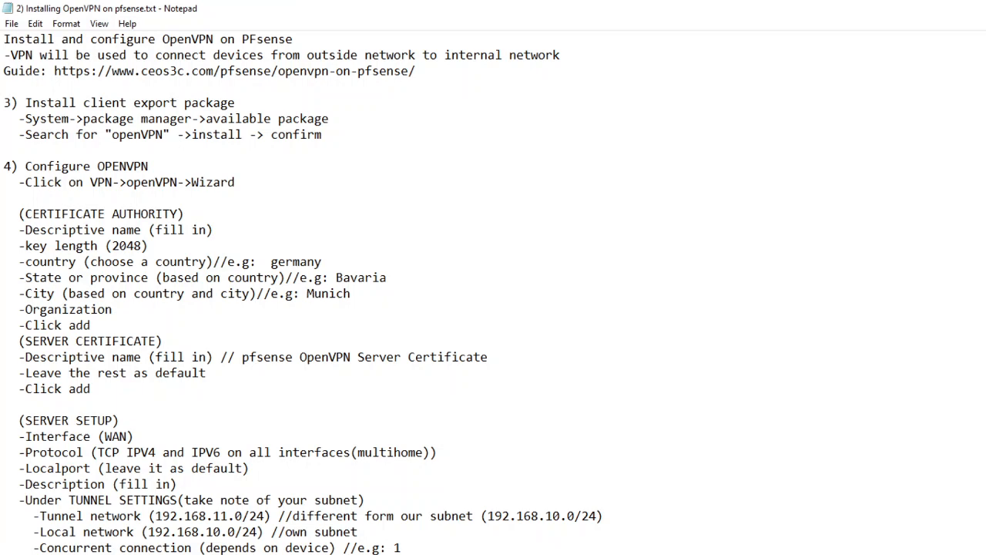
Step: Switch to the Windows 7 virtual machine and search pfSense's available packages for "openvpn"
{"action": "key", "text": "alt+Tab"}
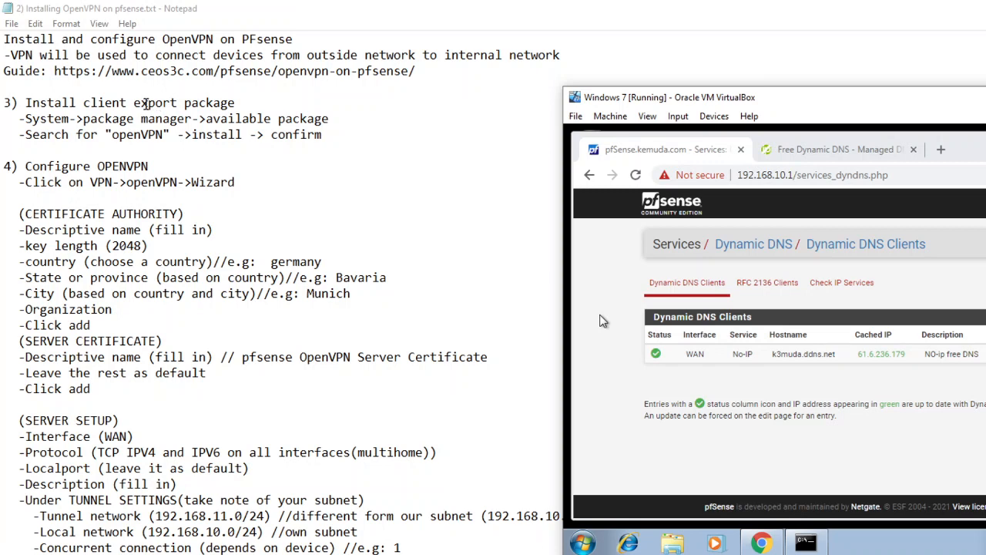
{"action": "left_click", "coordinate": [985, 204]}
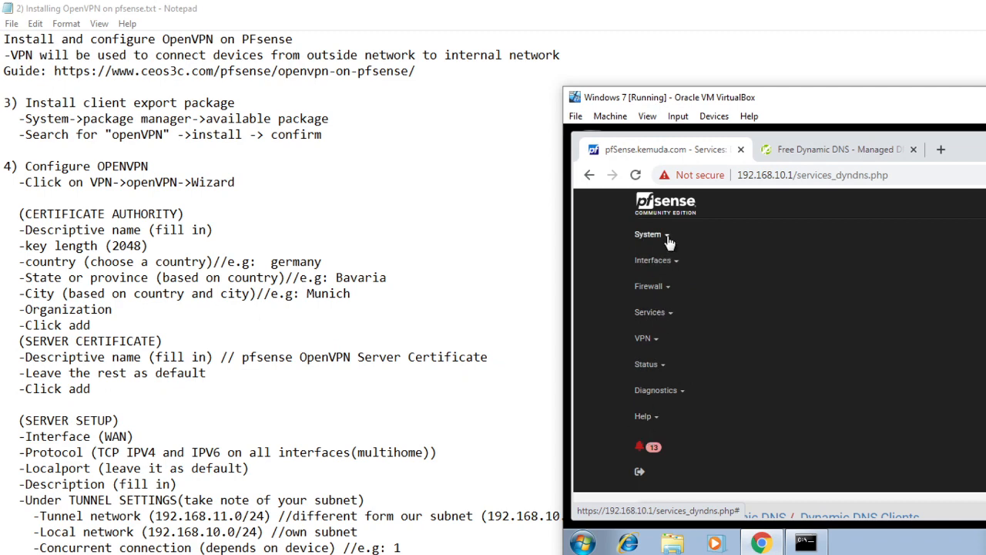
{"action": "left_click", "coordinate": [648, 234]}
{"action": "left_click", "coordinate": [675, 349]}
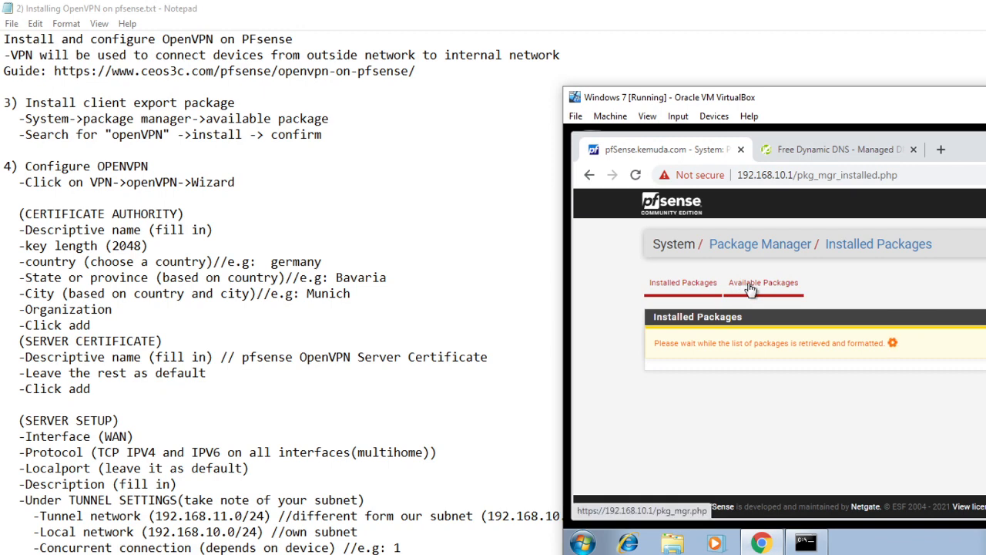
{"action": "left_click", "coordinate": [740, 287]}
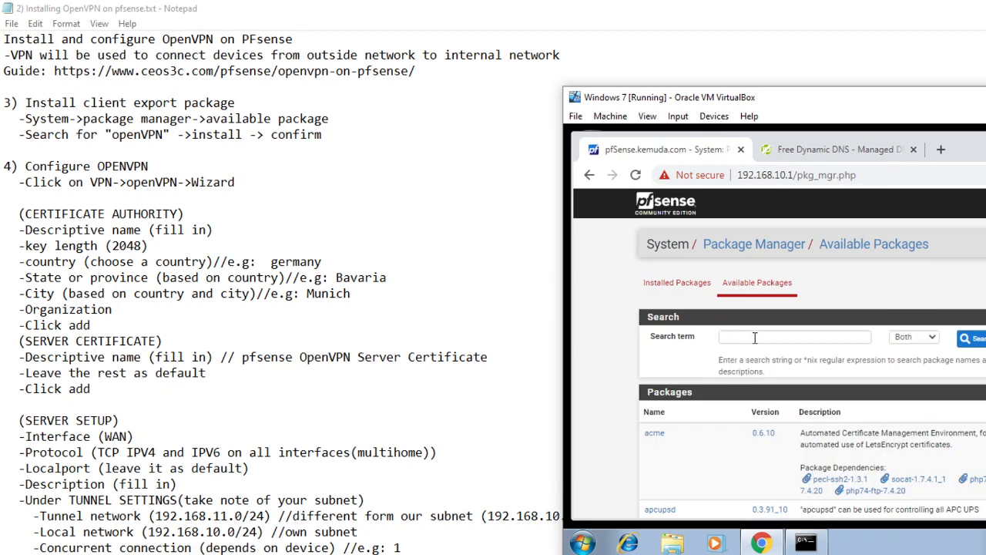
{"action": "left_click", "coordinate": [755, 337]}
{"action": "type", "text": "openvpn"}
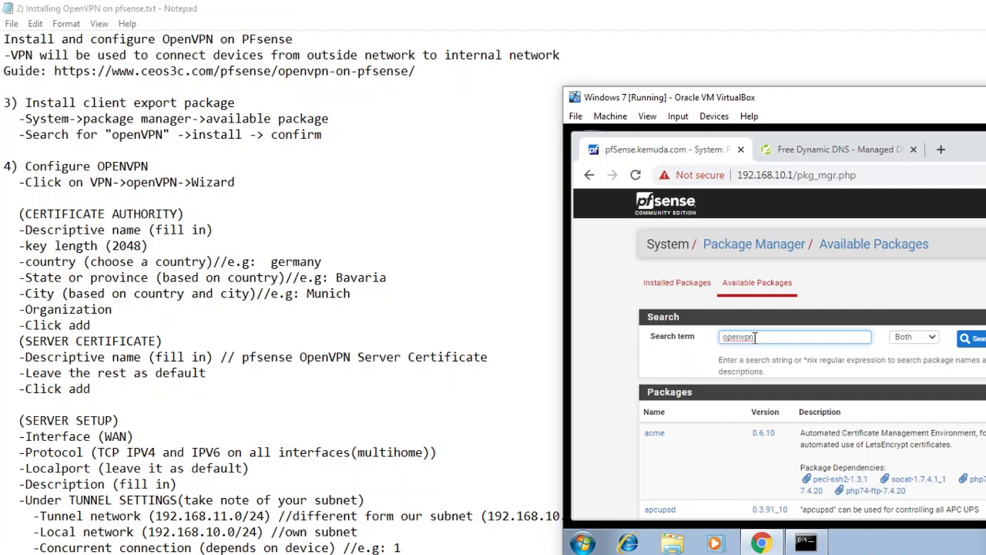
{"action": "left_click", "coordinate": [968, 338]}
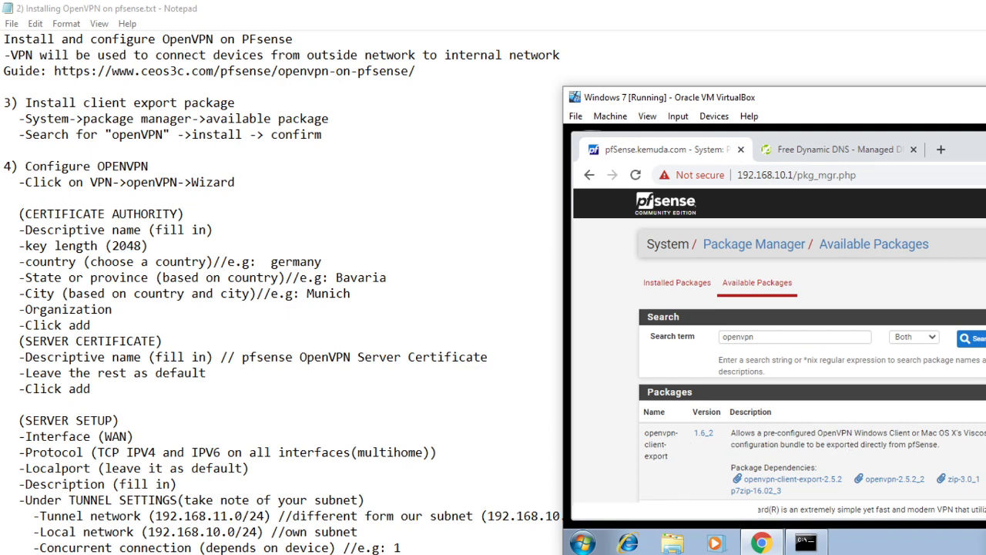
Step: Install the openvpn-client-export package and confirm the installation
{"action": "left_click", "coordinate": [985, 444]}
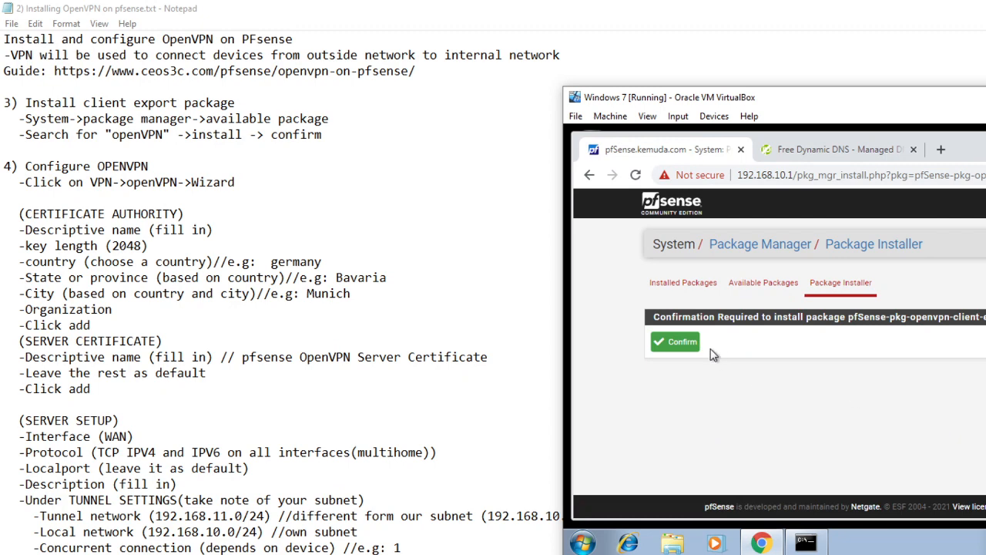
{"action": "left_click", "coordinate": [688, 348]}
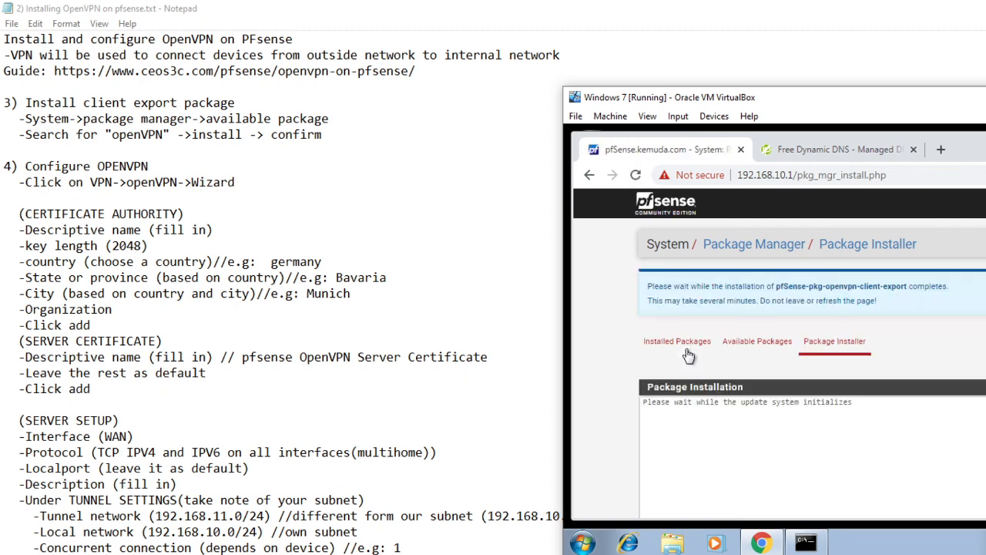
{"action": "scroll", "coordinate": [894, 349], "scroll_direction": "down", "scroll_amount": 2}
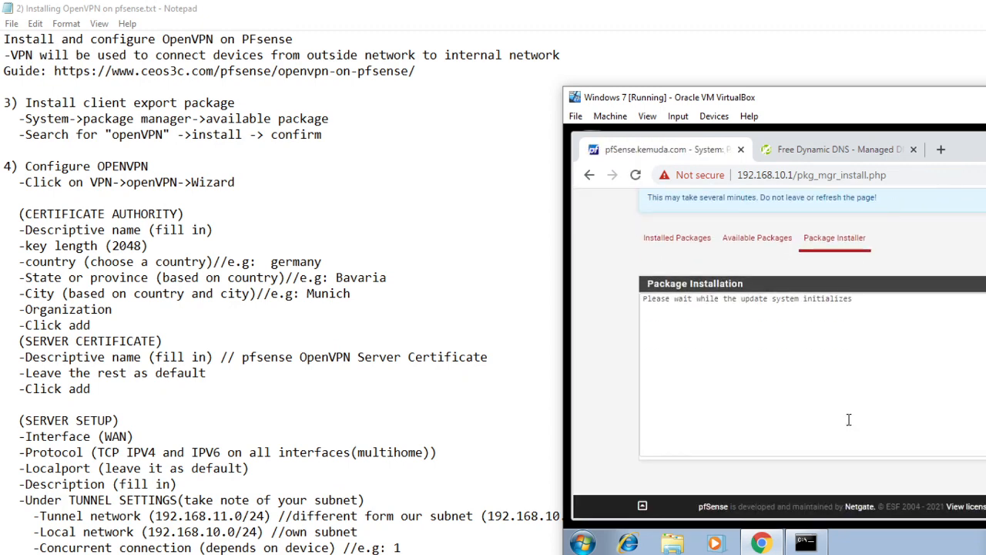
{"action": "mouse_move", "coordinate": [810, 539]}
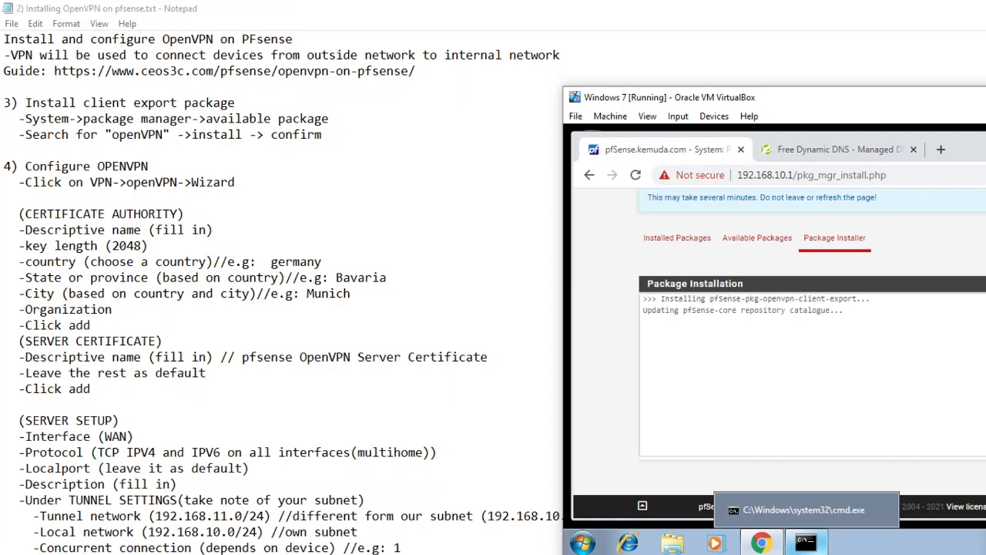
{"action": "key", "text": "alt+Tab"}
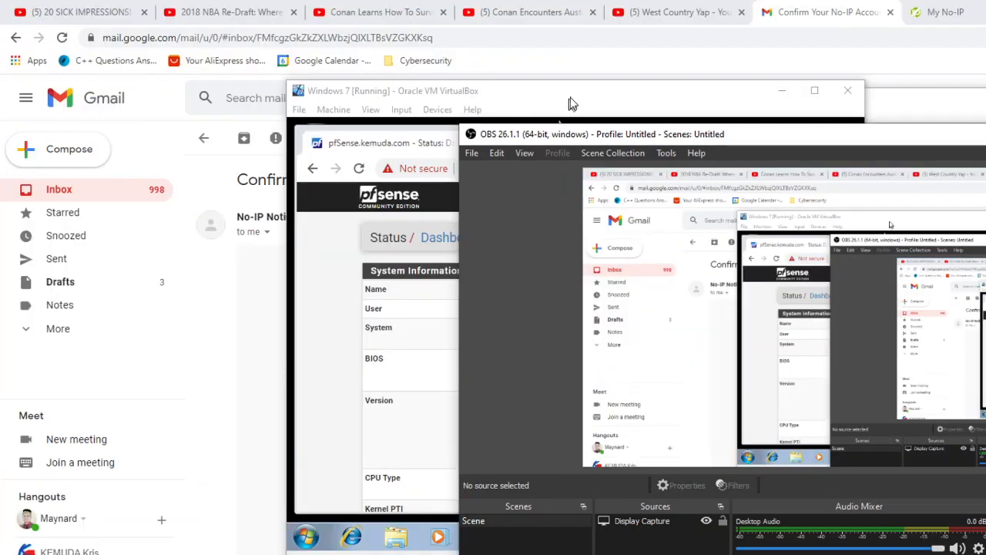
{"action": "left_click", "coordinate": [571, 98]}
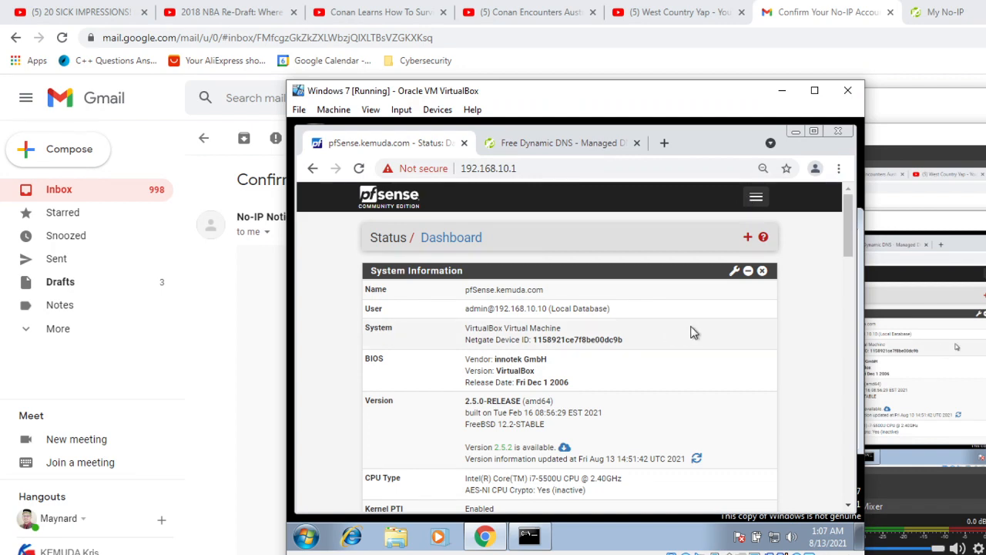
Step: Examine the CPU, memory, swap and disk usage on the pfSense dashboard
{"action": "scroll", "coordinate": [690, 332], "scroll_direction": "down", "scroll_amount": 3}
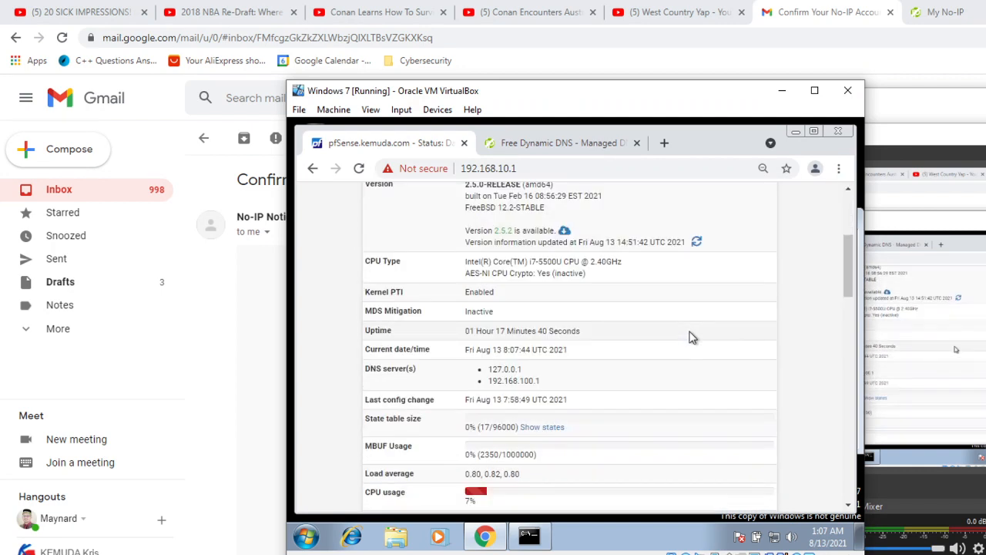
{"action": "scroll", "coordinate": [691, 337], "scroll_direction": "up", "scroll_amount": 3}
{"action": "scroll", "coordinate": [678, 323], "scroll_direction": "down", "scroll_amount": 7}
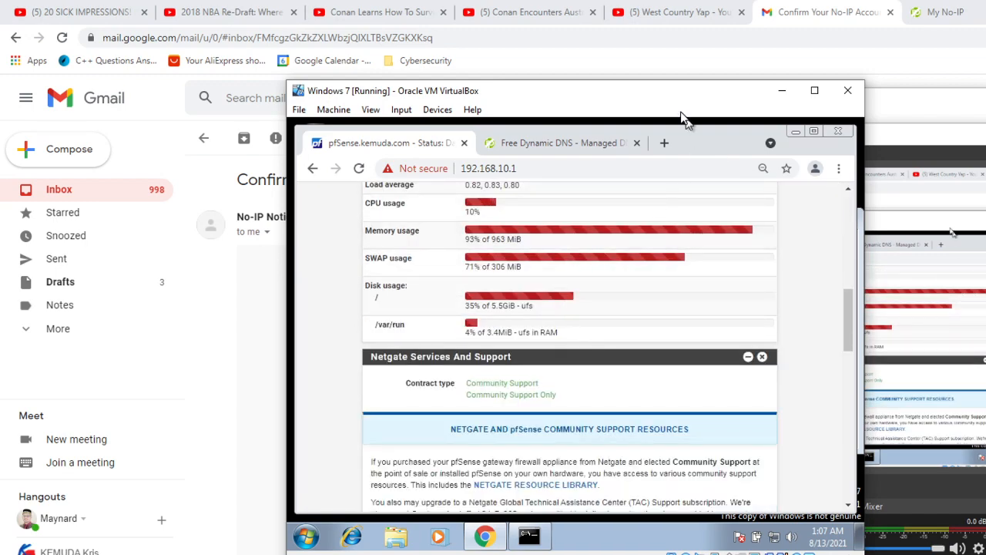
{"action": "left_click_drag", "start_coordinate": [678, 94], "coordinate": [561, 177]}
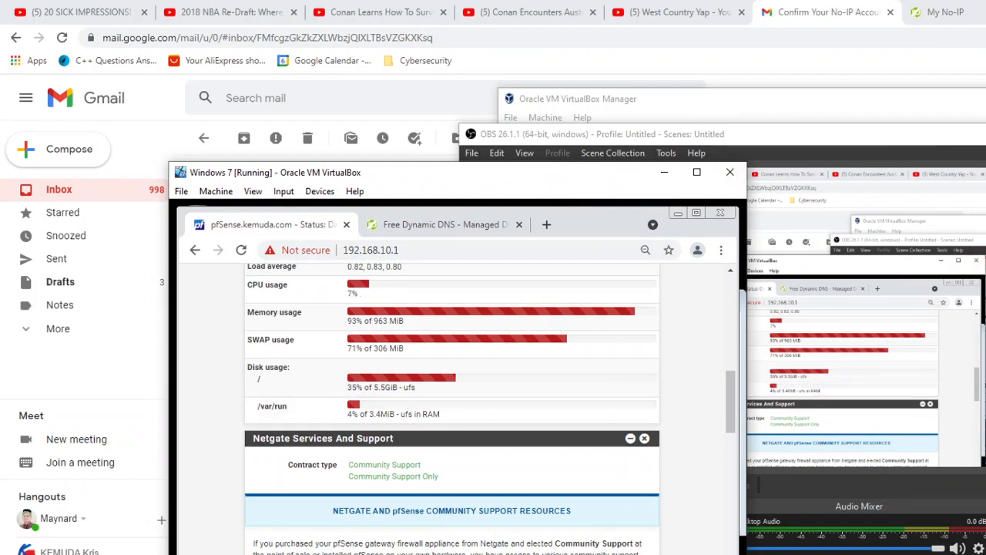
Step: Close the pfsense virtual machine and save its machine state
{"action": "key", "text": "alt+Tab"}
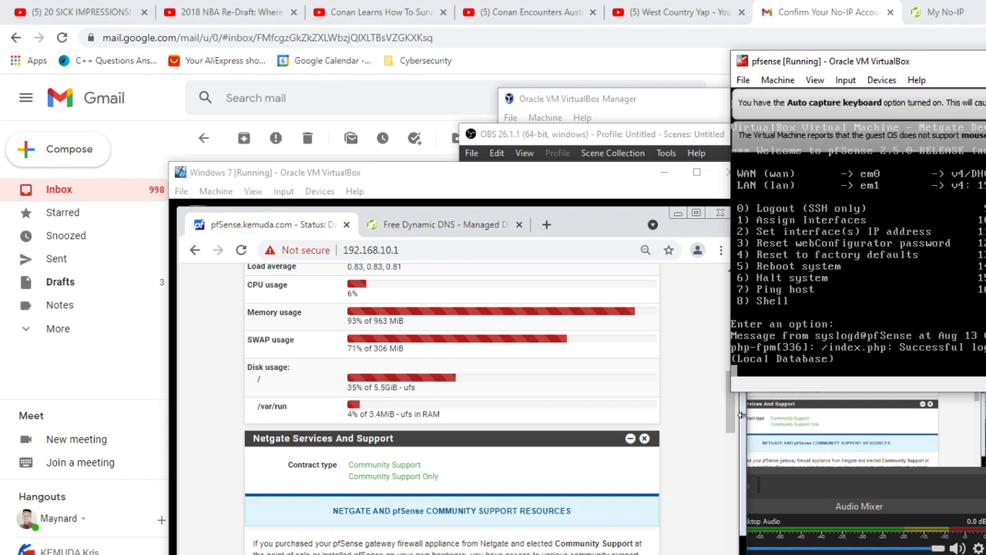
{"action": "left_click", "coordinate": [985, 61]}
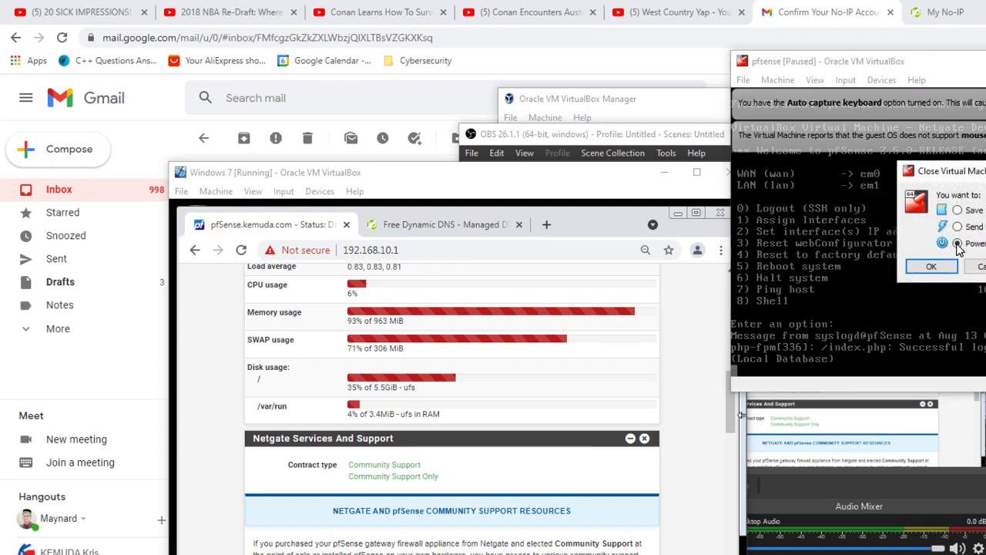
{"action": "left_click", "coordinate": [973, 211]}
{"action": "left_click", "coordinate": [931, 267]}
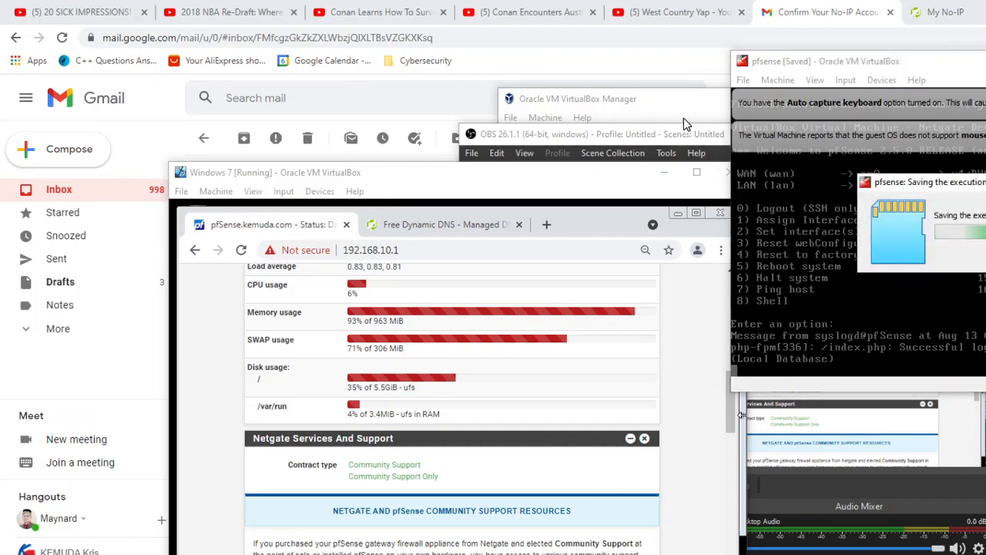
Step: Switch to VirtualBox Manager and review the motherboard and base memory settings of the pfsense machine
{"action": "left_click", "coordinate": [683, 118]}
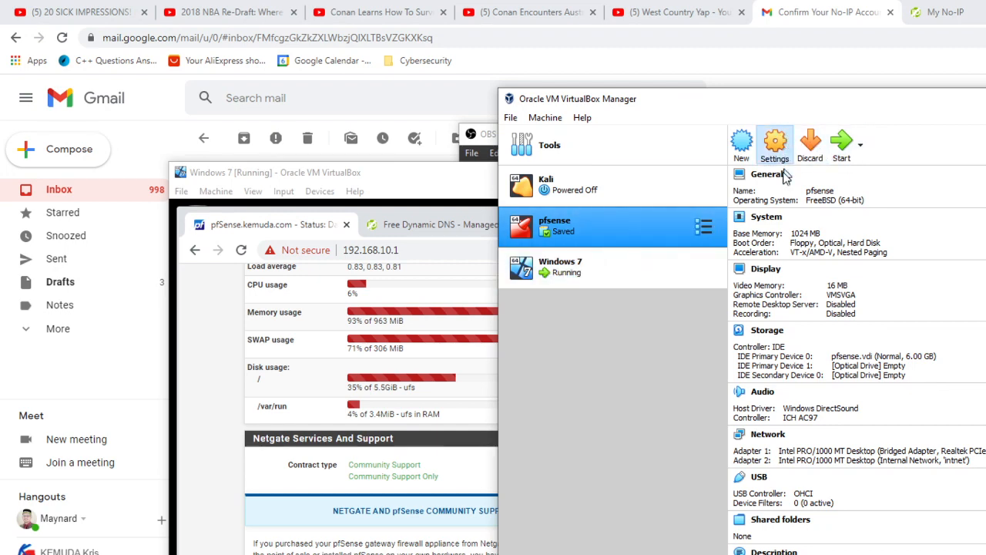
{"action": "left_click", "coordinate": [776, 147]}
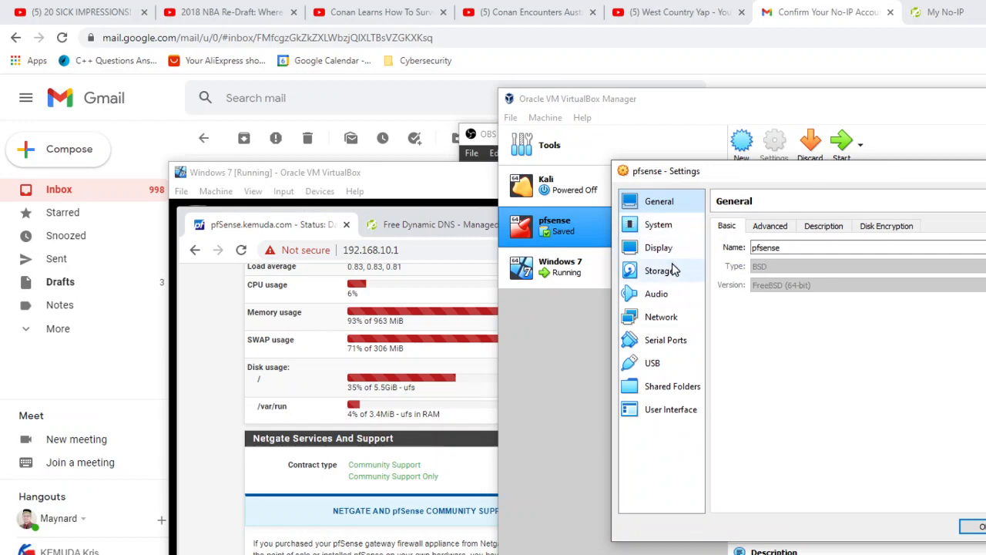
{"action": "left_click", "coordinate": [661, 226]}
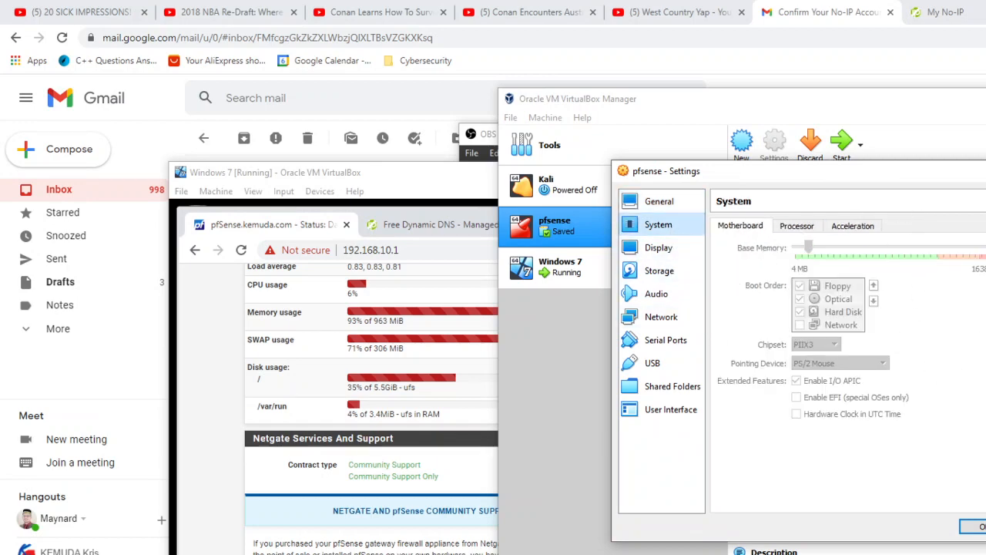
{"action": "left_click", "coordinate": [975, 526]}
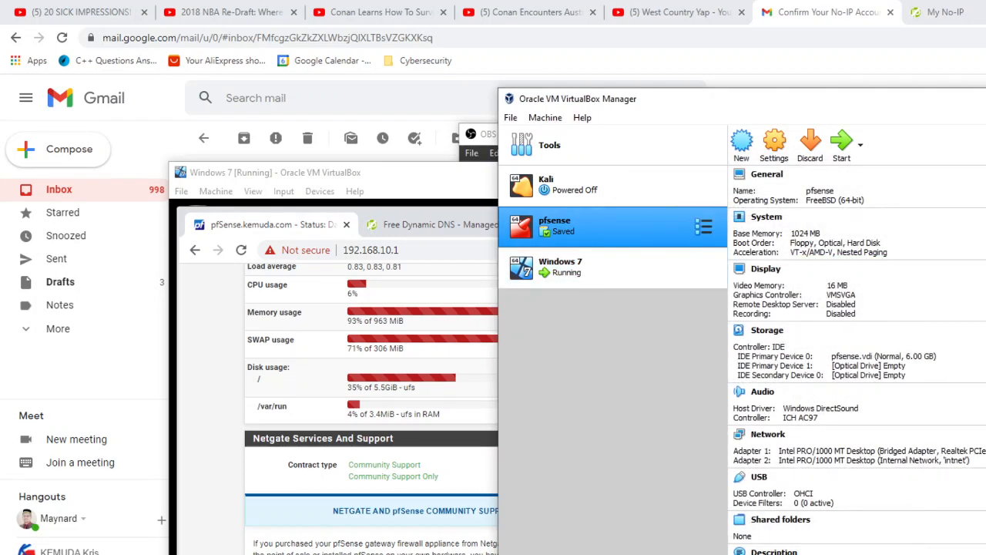
Step: Examine the pfSense dashboard's resource usage, interfaces, firewall logs, Snort alerts and pfBlockerNG status after the reboot
{"action": "key", "text": "alt+Tab"}
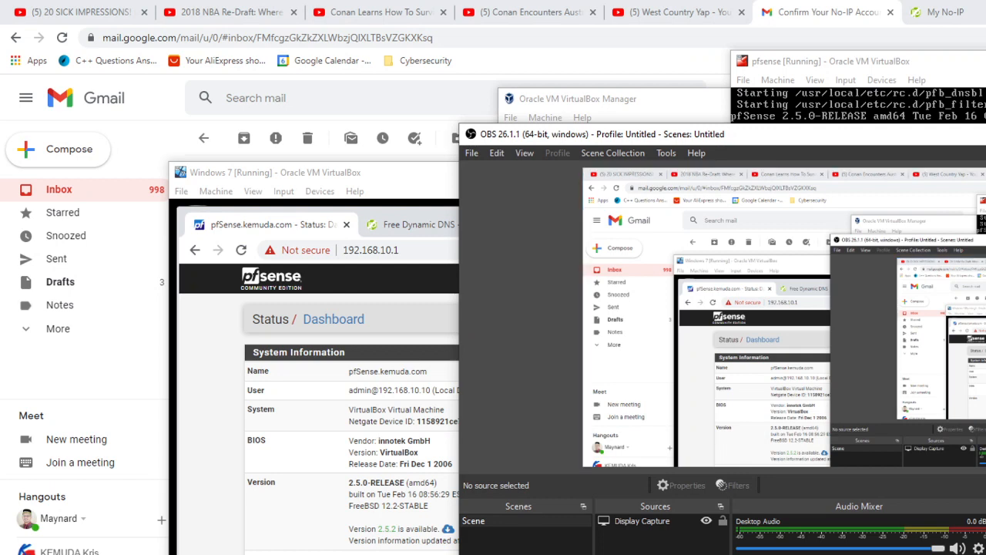
{"action": "left_click", "coordinate": [985, 134]}
{"action": "left_click_drag", "start_coordinate": [621, 173], "coordinate": [538, 113]}
{"action": "scroll", "coordinate": [473, 351], "scroll_direction": "down", "scroll_amount": 5}
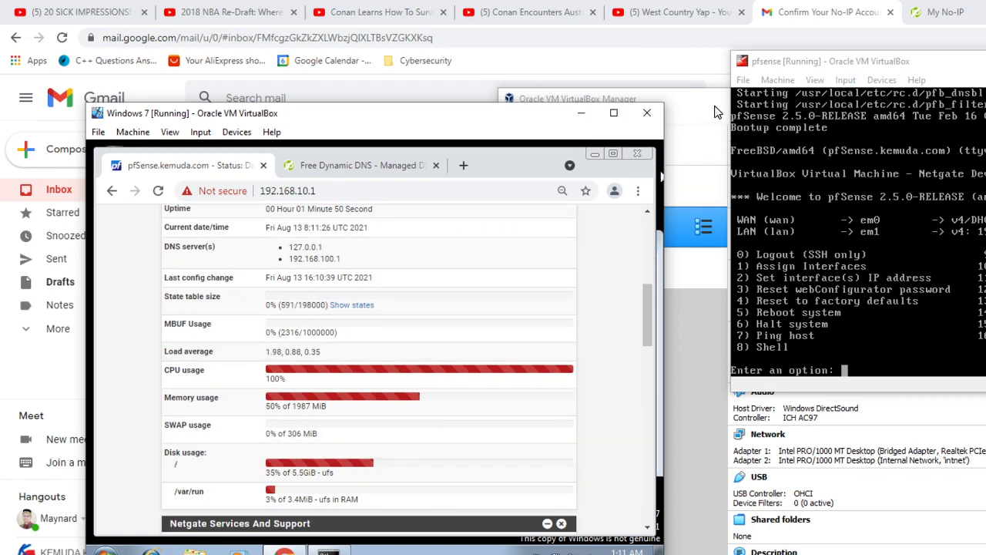
{"action": "scroll", "coordinate": [531, 350], "scroll_direction": "down", "scroll_amount": 3}
{"action": "scroll", "coordinate": [526, 357], "scroll_direction": "down", "scroll_amount": 6}
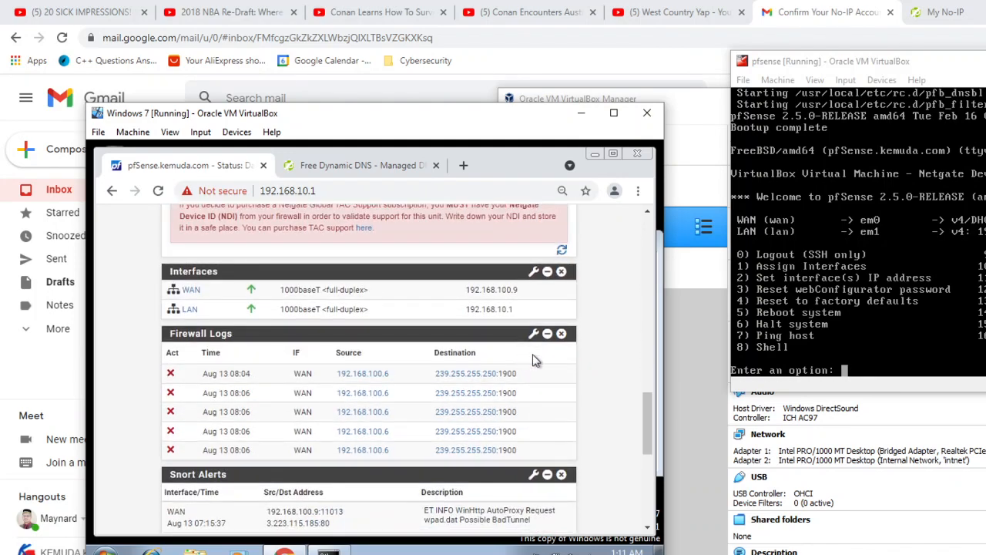
{"action": "scroll", "coordinate": [535, 359], "scroll_direction": "down", "scroll_amount": 4}
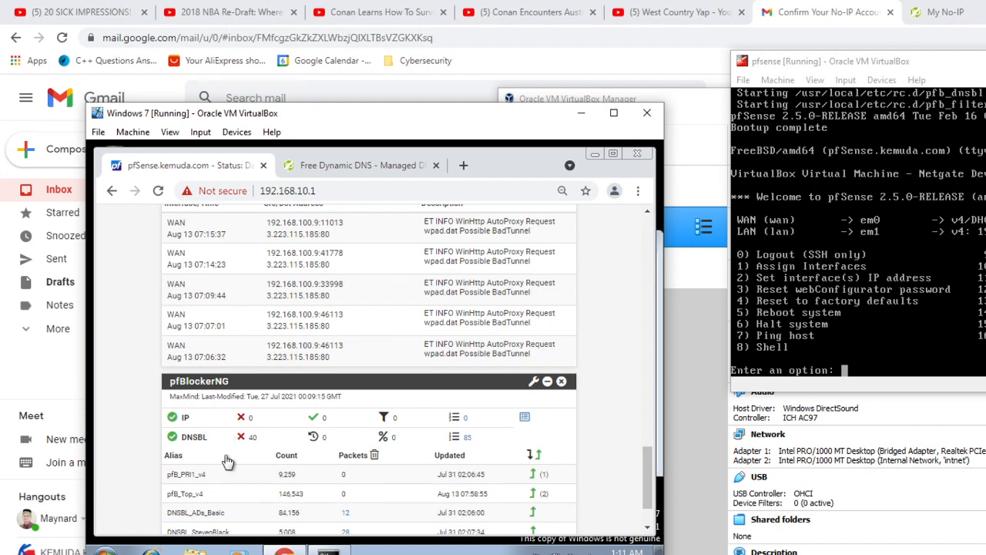
{"action": "scroll", "coordinate": [424, 386], "scroll_direction": "up", "scroll_amount": 2}
{"action": "scroll", "coordinate": [451, 351], "scroll_direction": "up", "scroll_amount": 15}
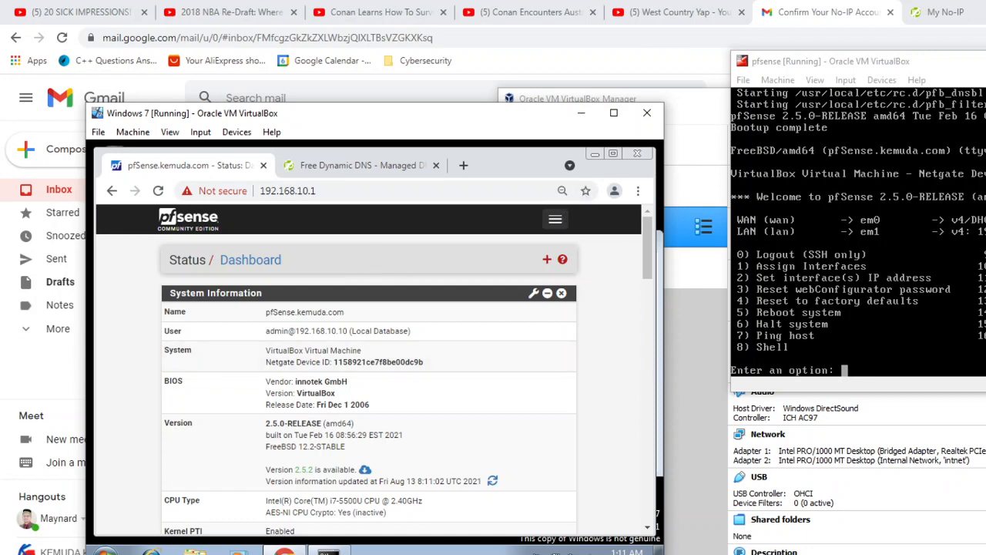
Step: Switch to the OpenVPN installation notes and place the Windows 7 virtual machine window beside their text
{"action": "key", "text": "alt+Tab"}
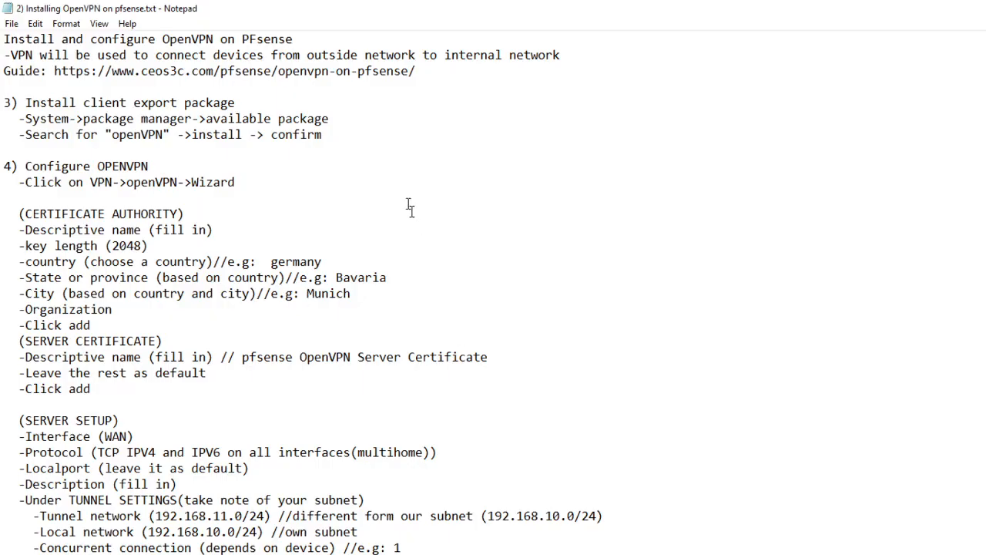
{"action": "key", "text": "alt+Tab"}
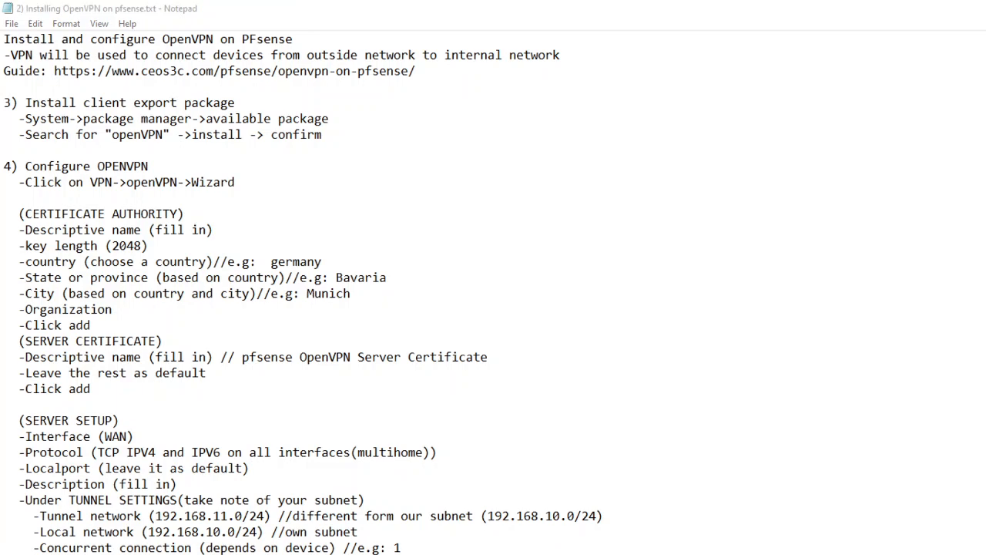
{"action": "key", "text": "super+Down"}
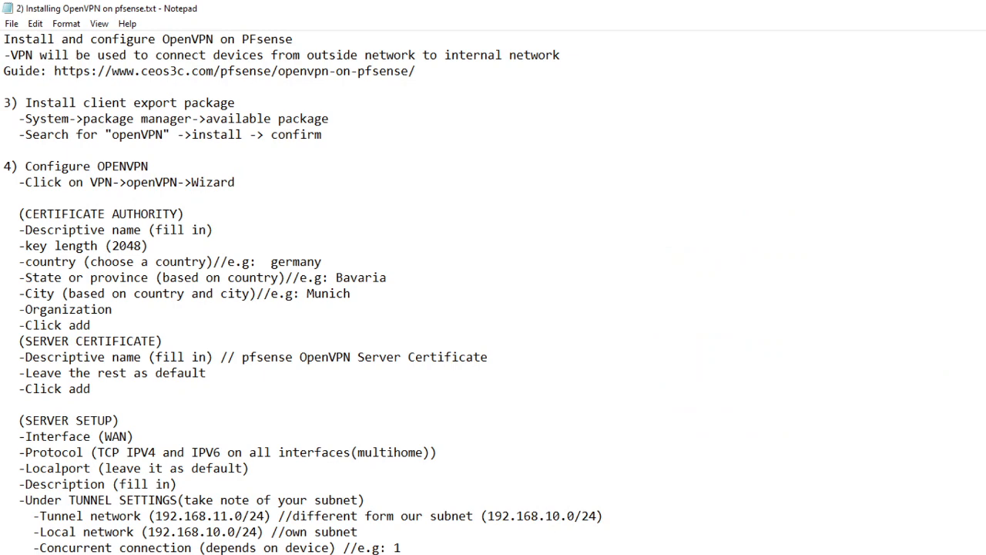
{"action": "key", "text": "alt+Tab"}
{"action": "left_click_drag", "start_coordinate": [478, 91], "coordinate": [963, 67]}
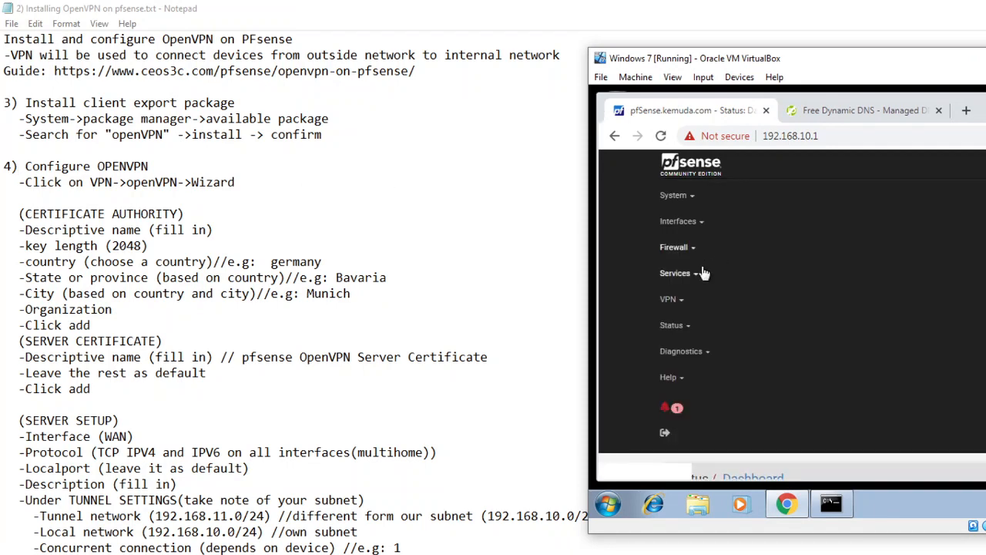
Step: Open the OpenVPN remote access server setup wizard in pfSense
{"action": "left_click", "coordinate": [679, 304]}
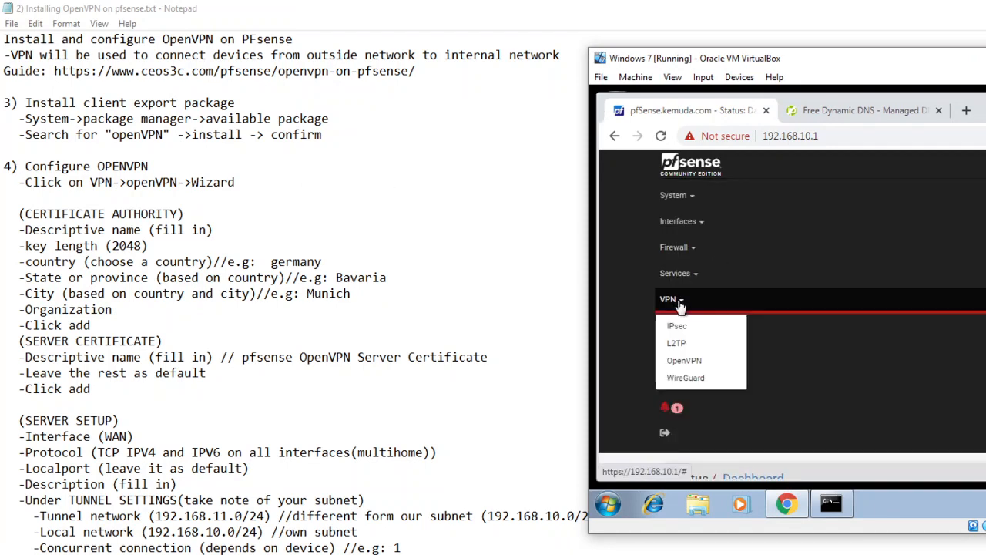
{"action": "left_click", "coordinate": [686, 362]}
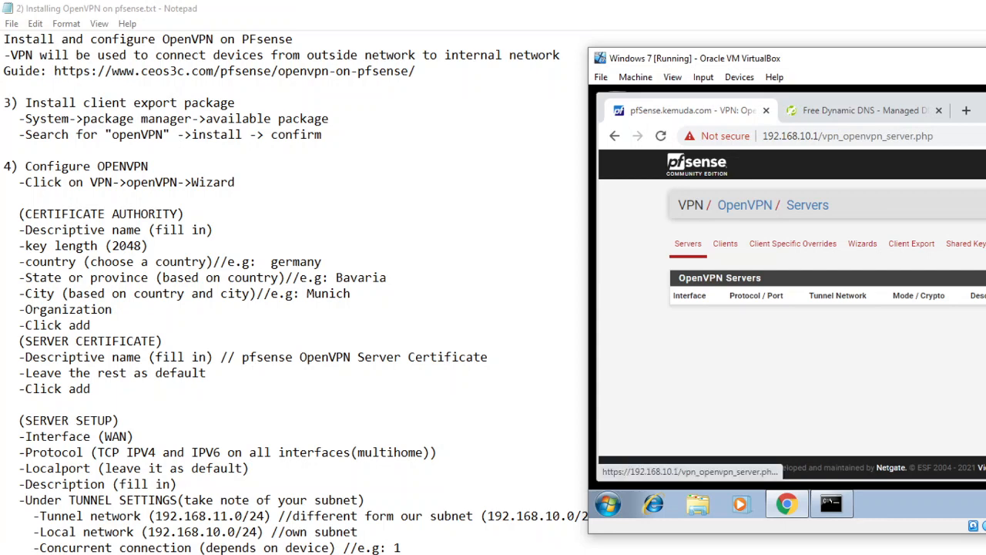
{"action": "left_click", "coordinate": [869, 245]}
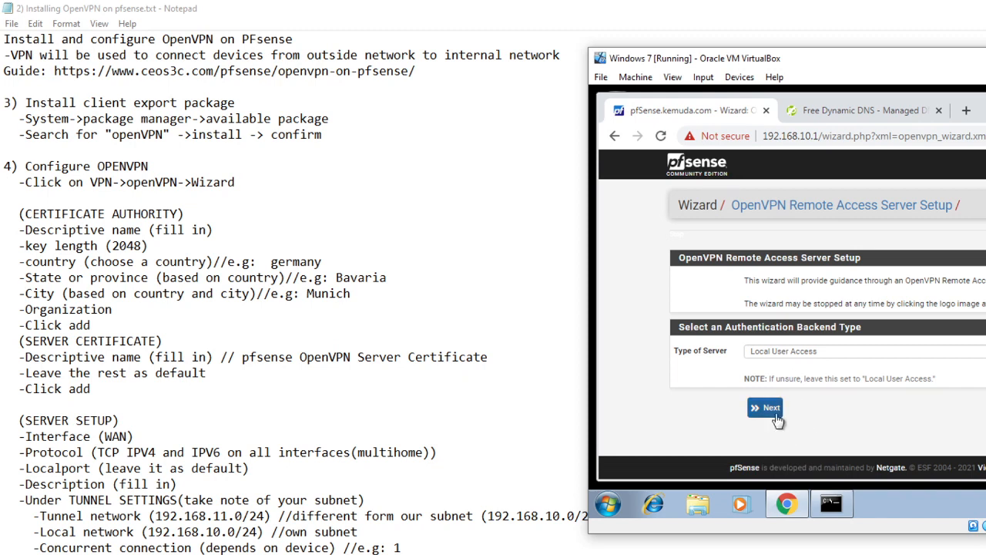
Step: Keep Local User Access as the authentication backend type and continue to the certificate authority page
{"action": "left_click", "coordinate": [869, 359]}
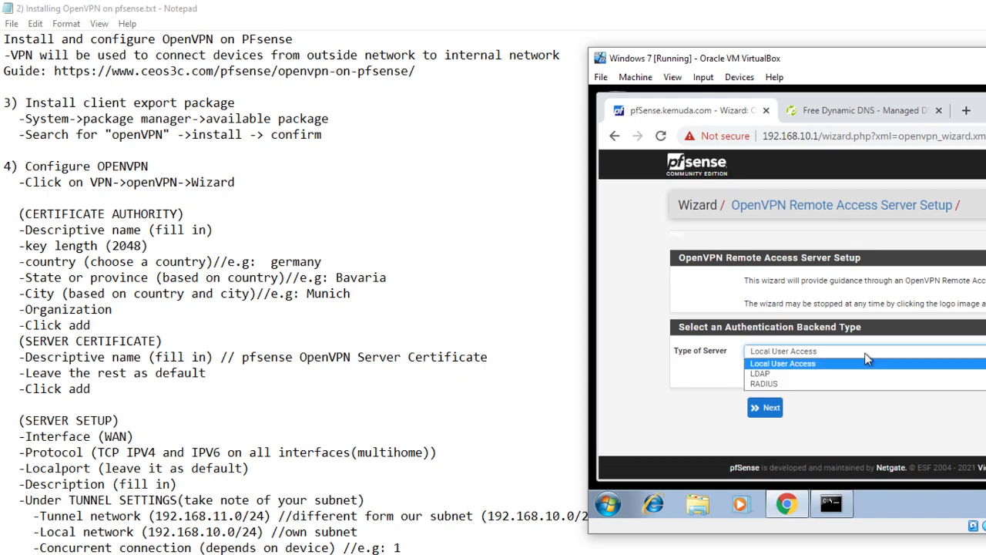
{"action": "left_click", "coordinate": [865, 356]}
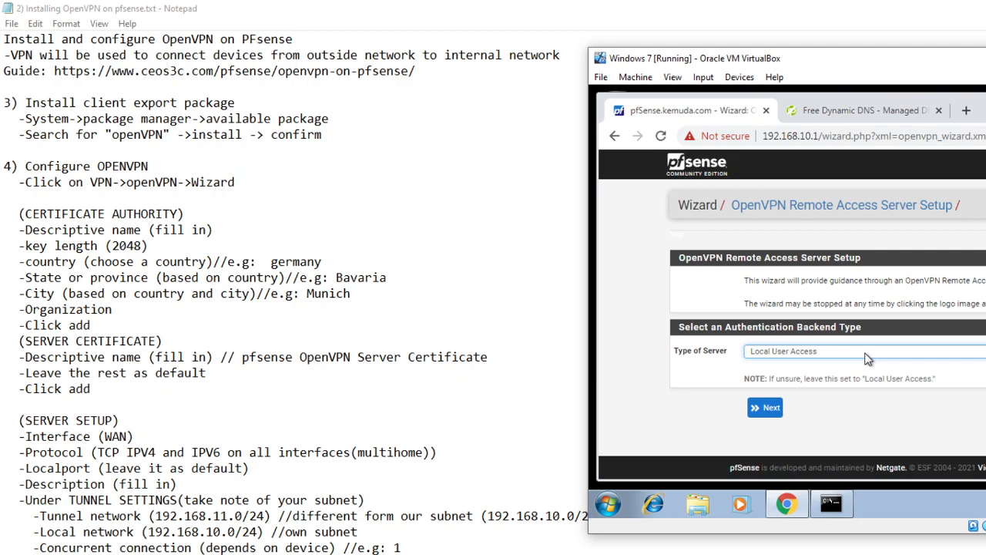
{"action": "key", "text": "alt+Tab"}
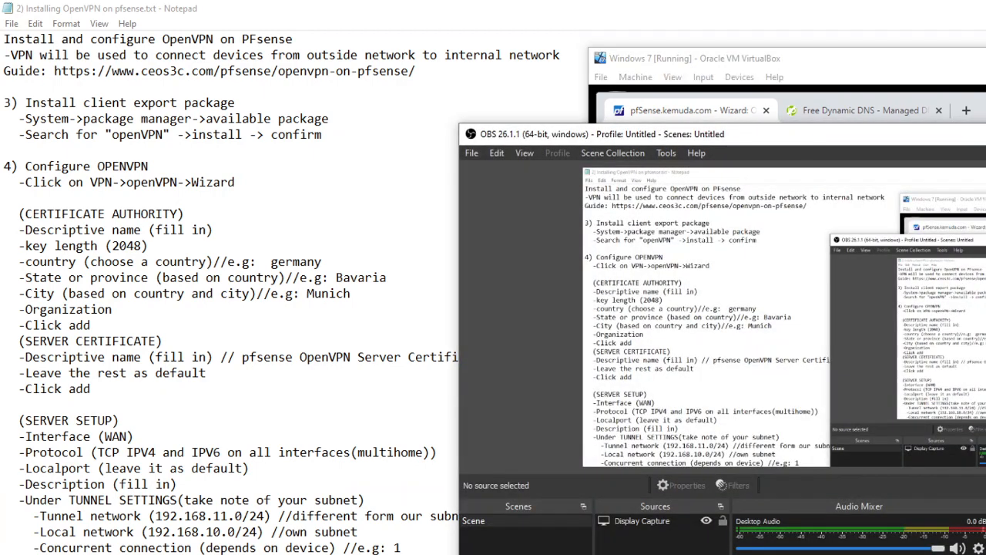
{"action": "left_click", "coordinate": [65, 310]}
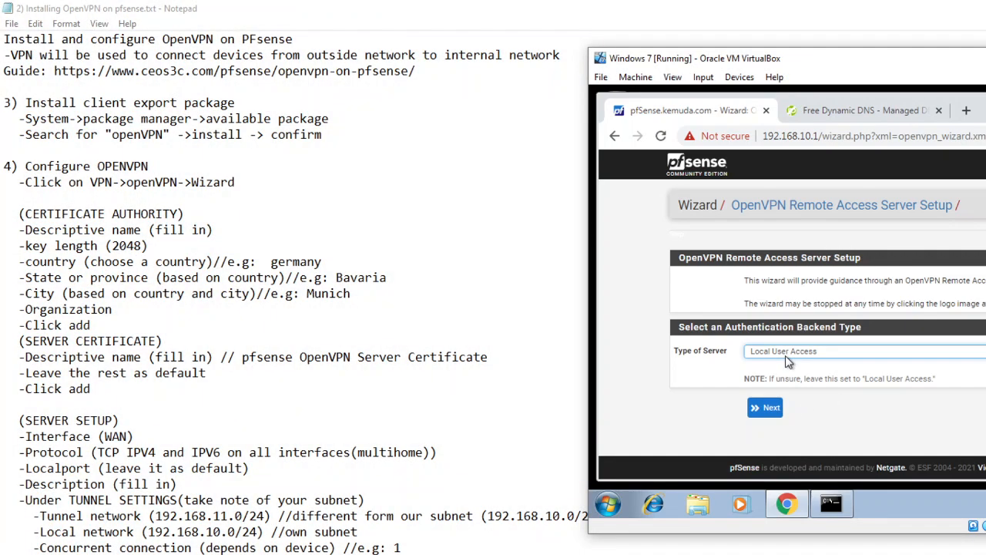
{"action": "left_click", "coordinate": [765, 411]}
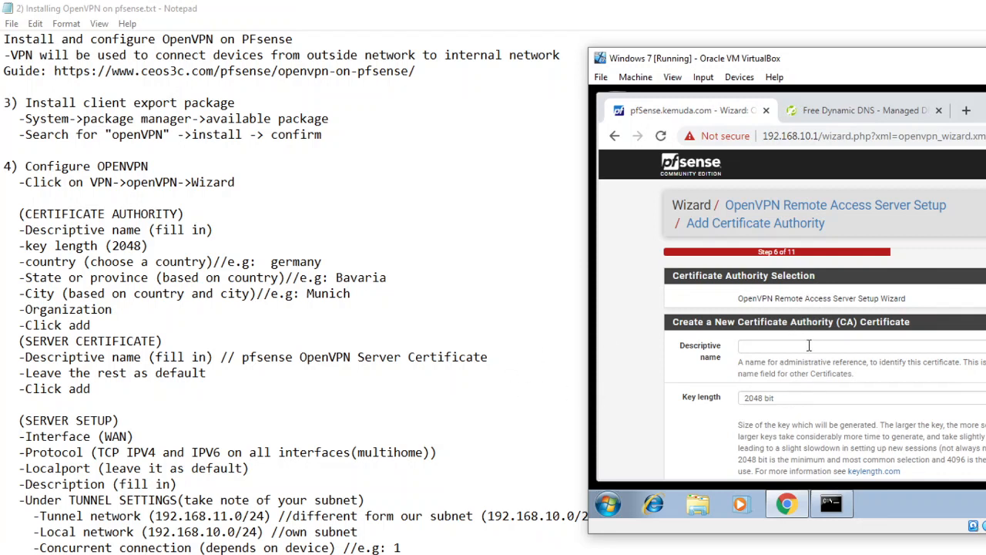
Step: Give the new certificate authority the descriptive name "OpenVPN via PFsense"
{"action": "left_click", "coordinate": [809, 345]}
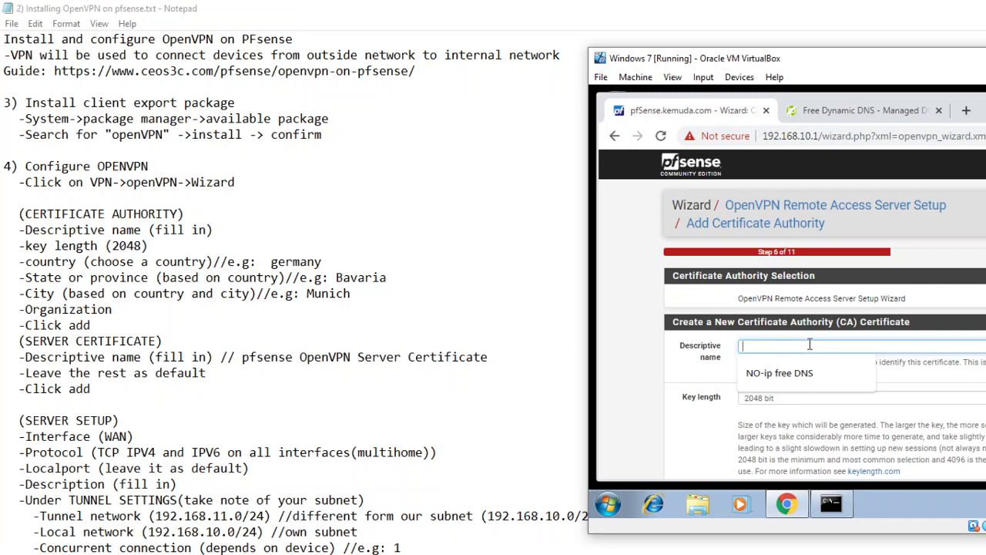
{"action": "type", "text": "Ope"}
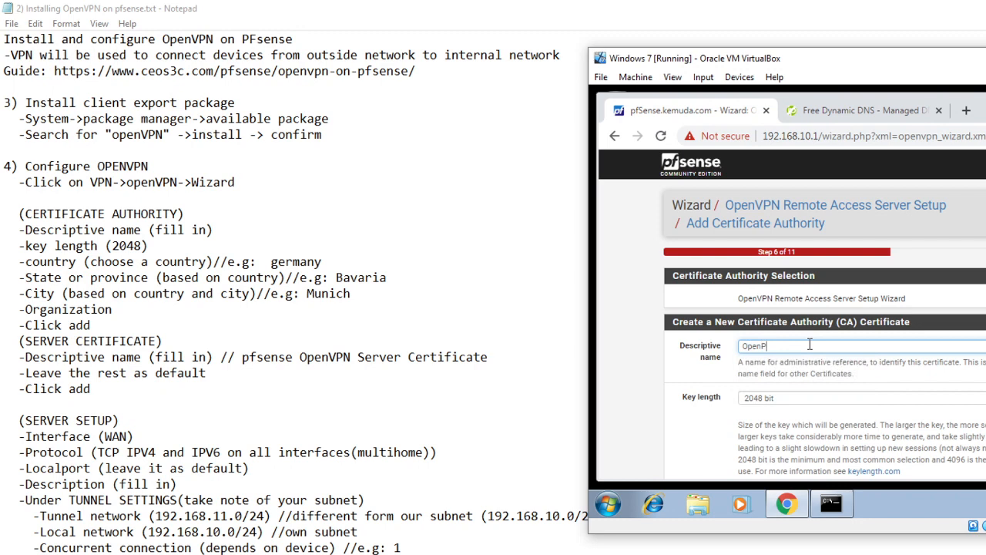
{"action": "type", "text": "nVPN "}
{"action": "type", "text": "via P"}
{"action": "type", "text": "Psense"}
Step: Switch to the host's Chrome browser and search Google for "germany country code"
{"action": "scroll", "coordinate": [956, 334], "scroll_direction": "down", "scroll_amount": 1}
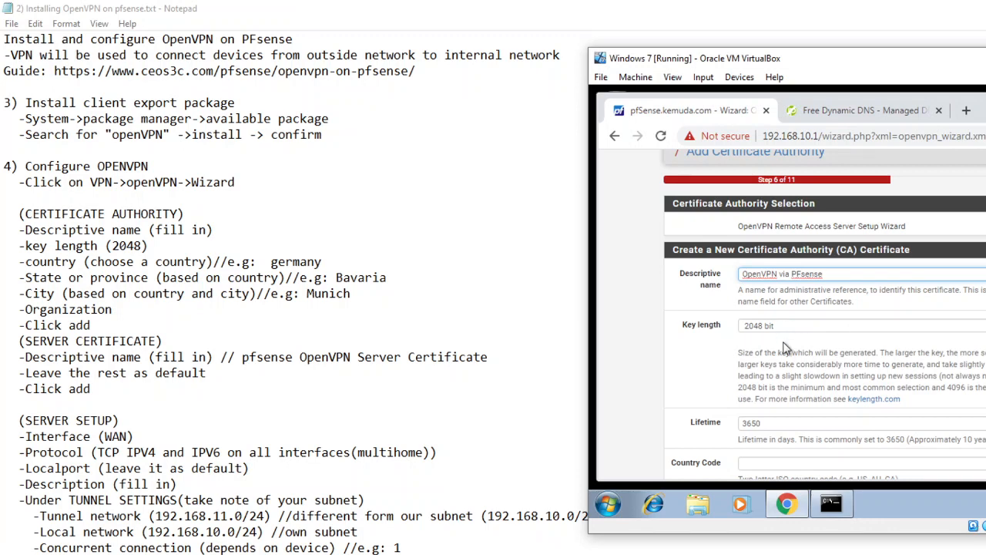
{"action": "scroll", "coordinate": [783, 348], "scroll_direction": "down", "scroll_amount": 1}
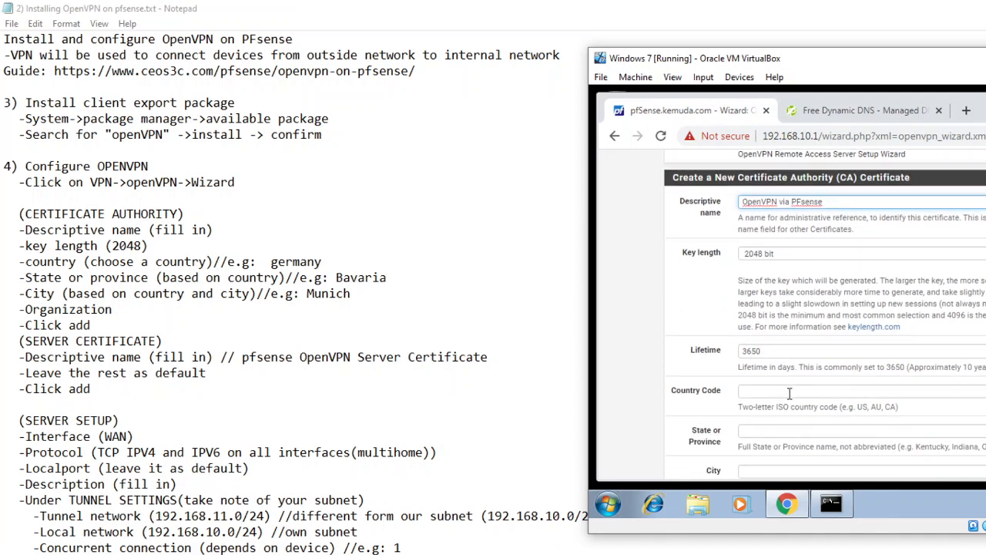
{"action": "left_click", "coordinate": [789, 393]}
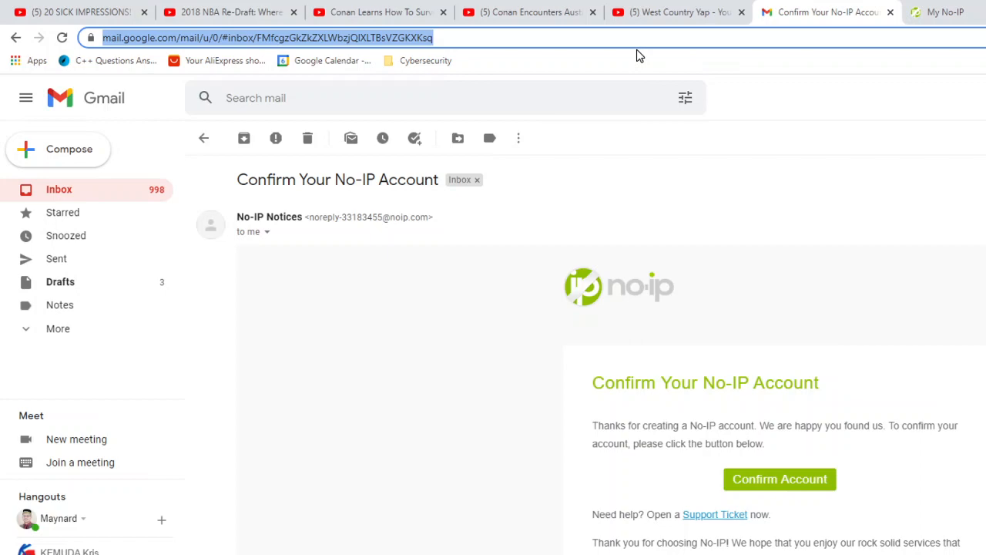
{"action": "type", "text": "GERMANY CON"}
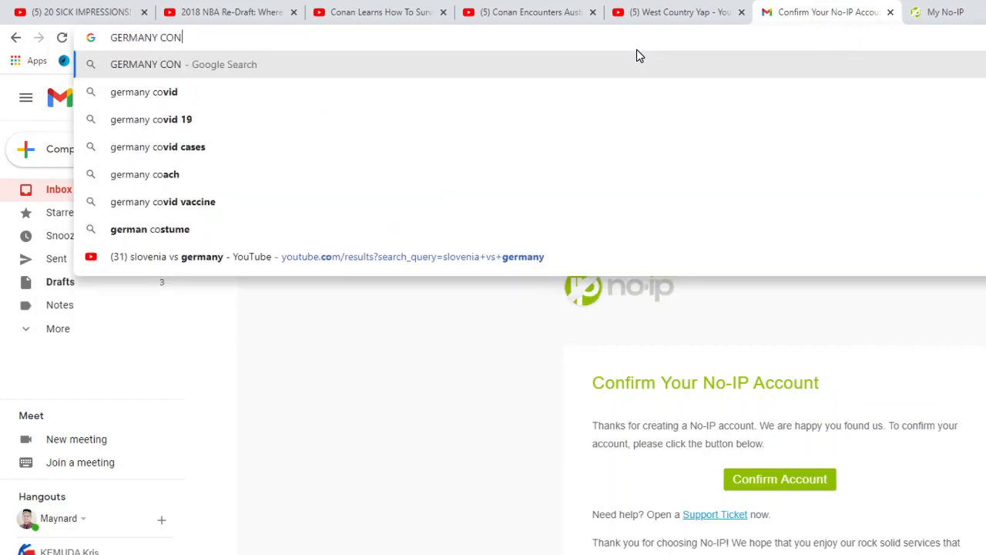
{"action": "key", "text": "BackSpace"}
{"action": "type", "text": "UN"}
{"action": "key", "text": "Down"}
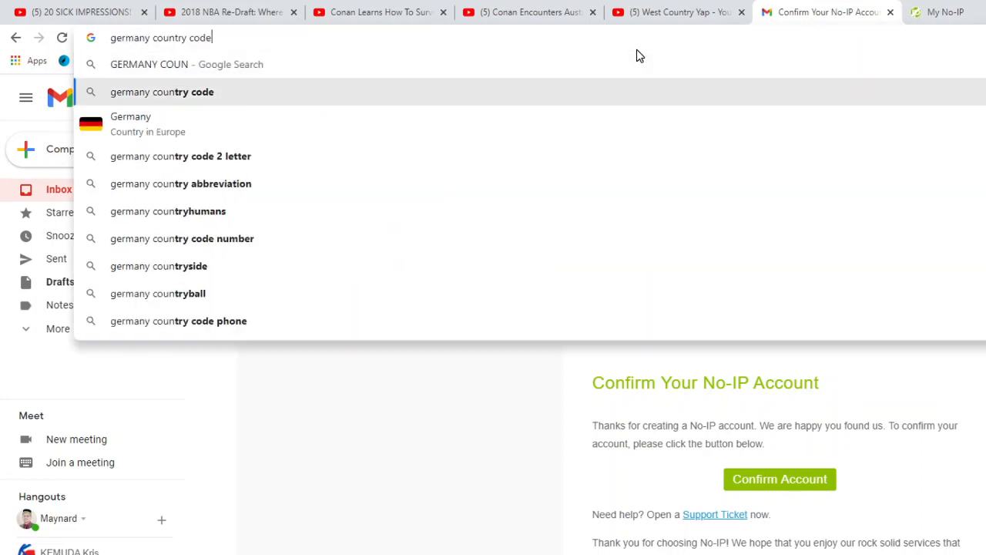
{"action": "key", "text": "Return"}
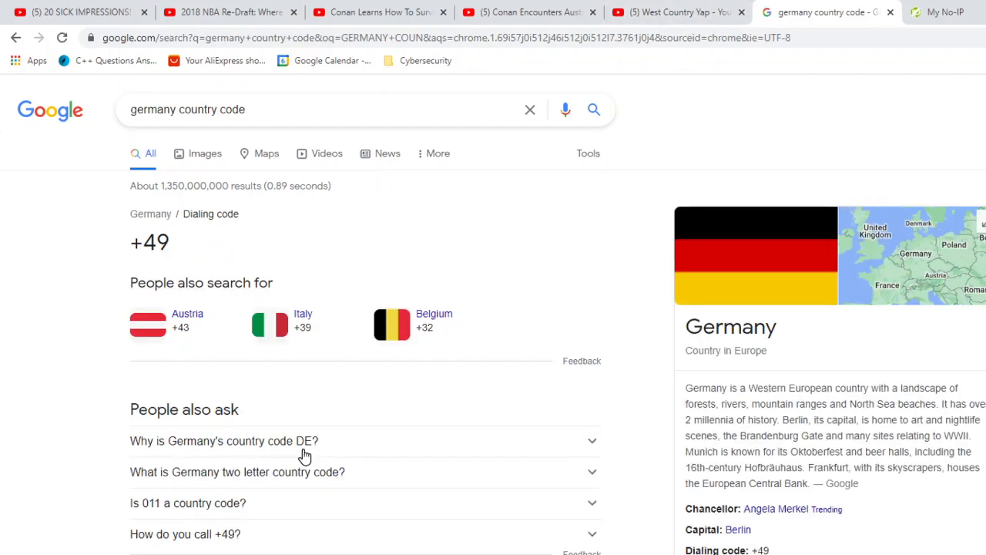
Step: Switch back to the Windows 7 virtual machine and set the certificate authority's country code to DE
{"action": "key", "text": "alt+Tab"}
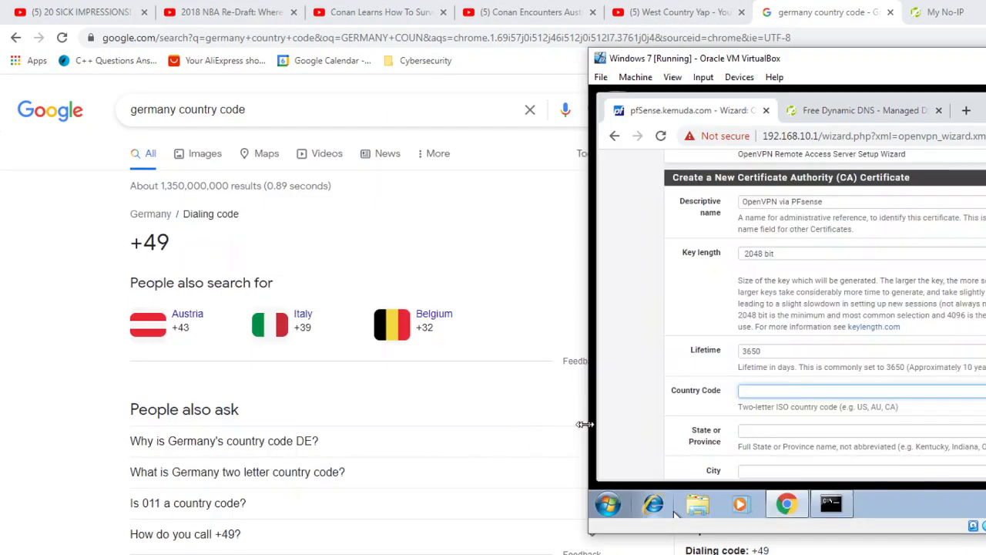
{"action": "left_click", "coordinate": [763, 390]}
{"action": "type", "text": "DE"}
Step: Switch to the OpenVPN installation notes in Notepad and add "(de)" after germany on the country line
{"action": "key", "text": "alt+Tab"}
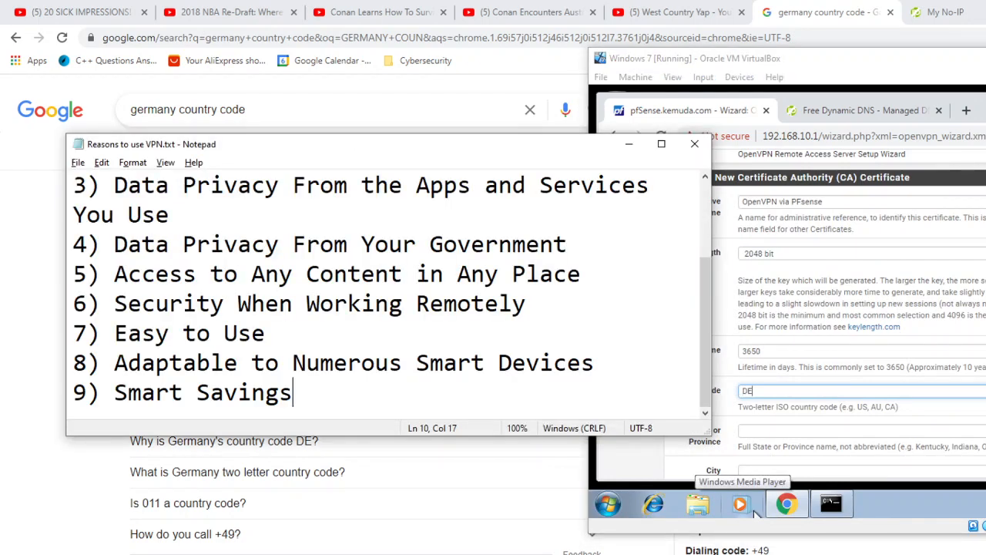
{"action": "left_click", "coordinate": [629, 143]}
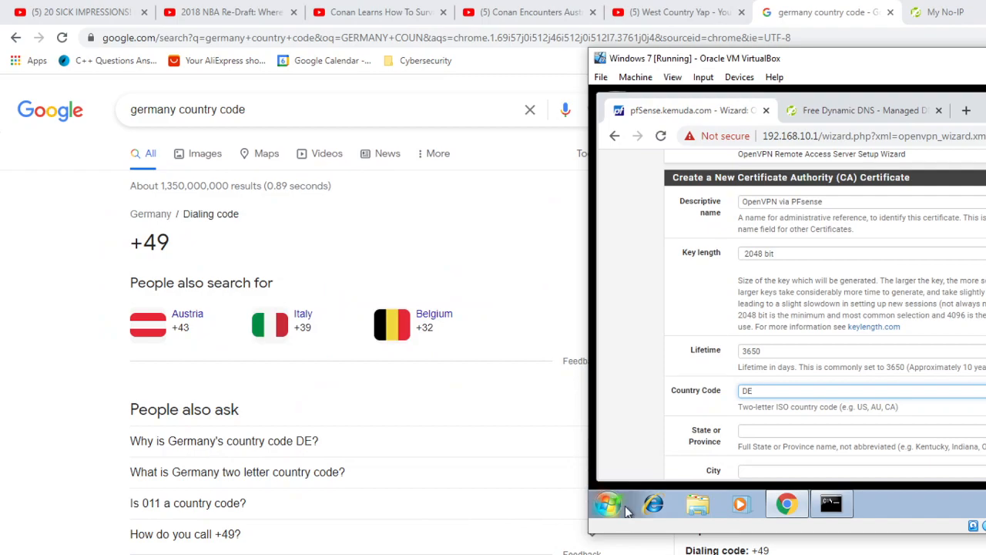
{"action": "key", "text": "alt+Tab"}
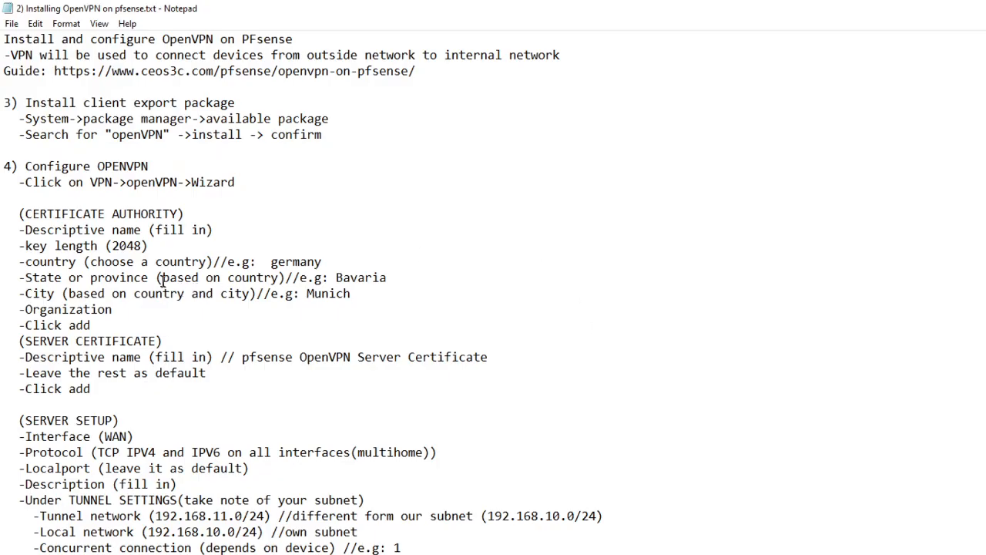
{"action": "left_click", "coordinate": [330, 264]}
{"action": "type", "text": "(de)"}
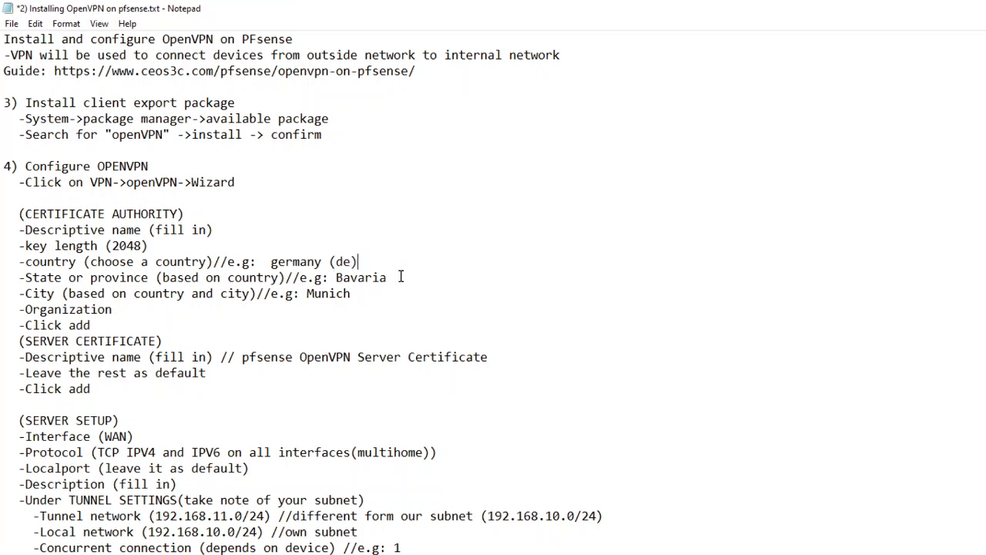
Step: Return to the wizard in the Windows 7 virtual machine and set the state or province to Bavaria and the city to Munich
{"action": "left_click_drag", "start_coordinate": [400, 276], "coordinate": [338, 271]}
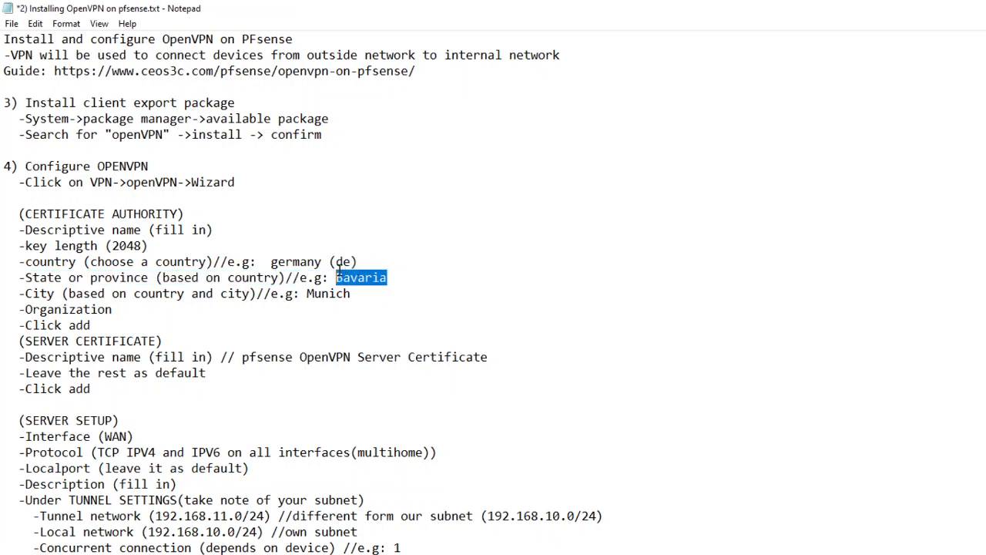
{"action": "left_click_drag", "start_coordinate": [351, 294], "coordinate": [306, 294]}
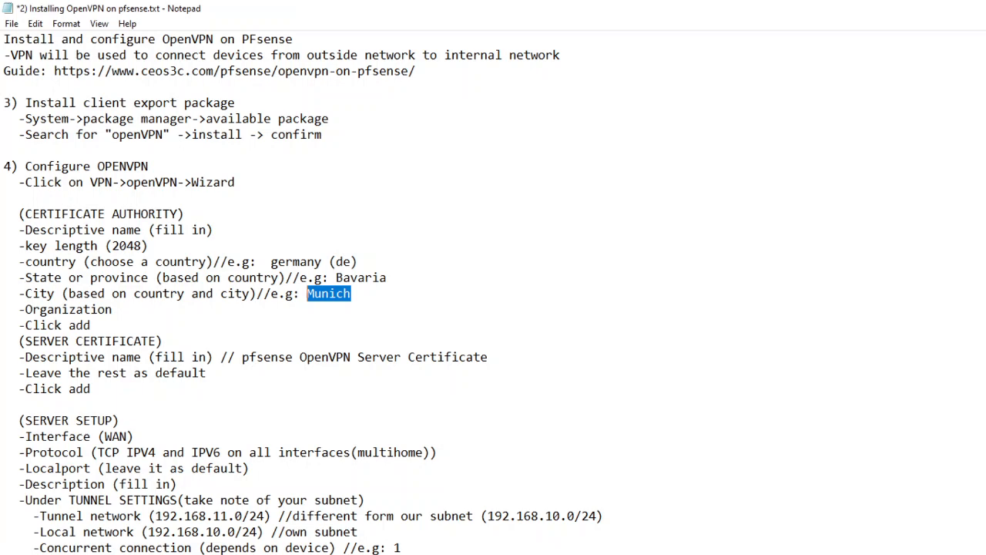
{"action": "key", "text": "alt+Tab"}
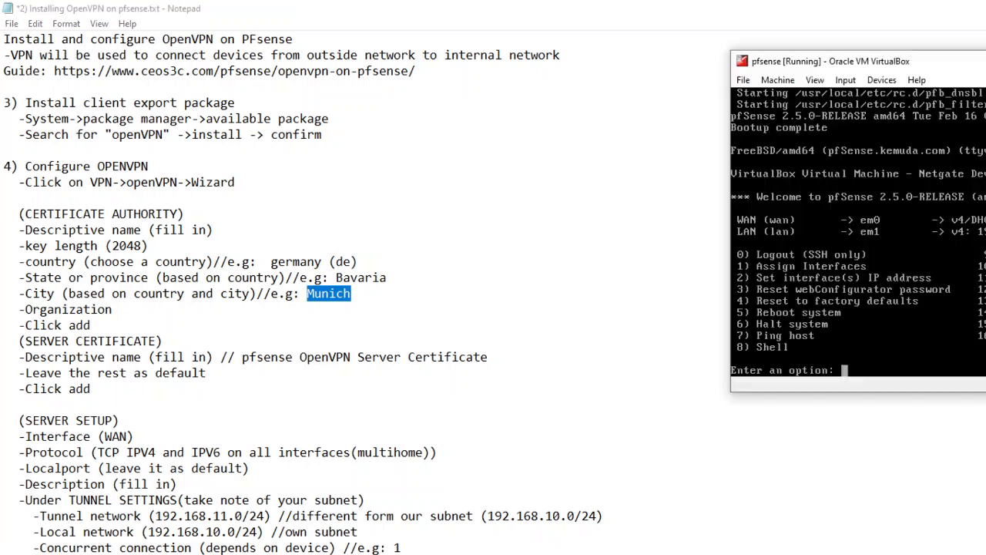
{"action": "key", "text": "alt+Tab"}
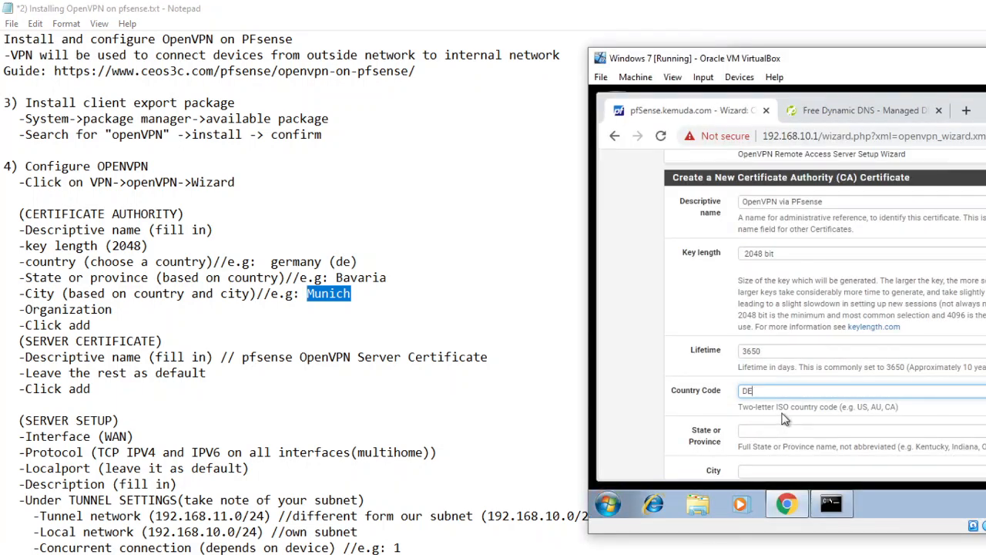
{"action": "left_click", "coordinate": [755, 432]}
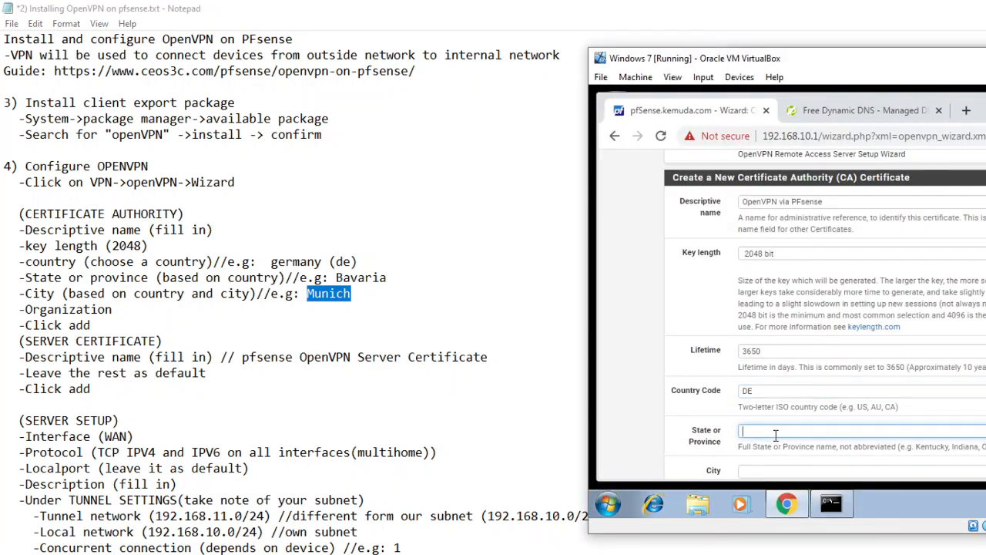
{"action": "type", "text": "Bavaria"}
{"action": "scroll", "coordinate": [776, 433], "scroll_direction": "down", "scroll_amount": 3}
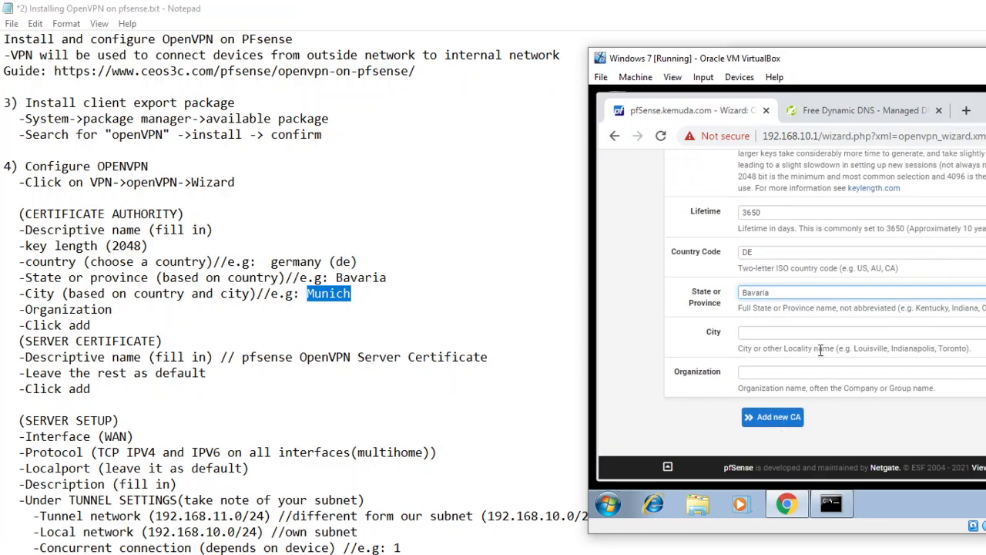
{"action": "left_click", "coordinate": [824, 333]}
{"action": "type", "text": "Munich"}
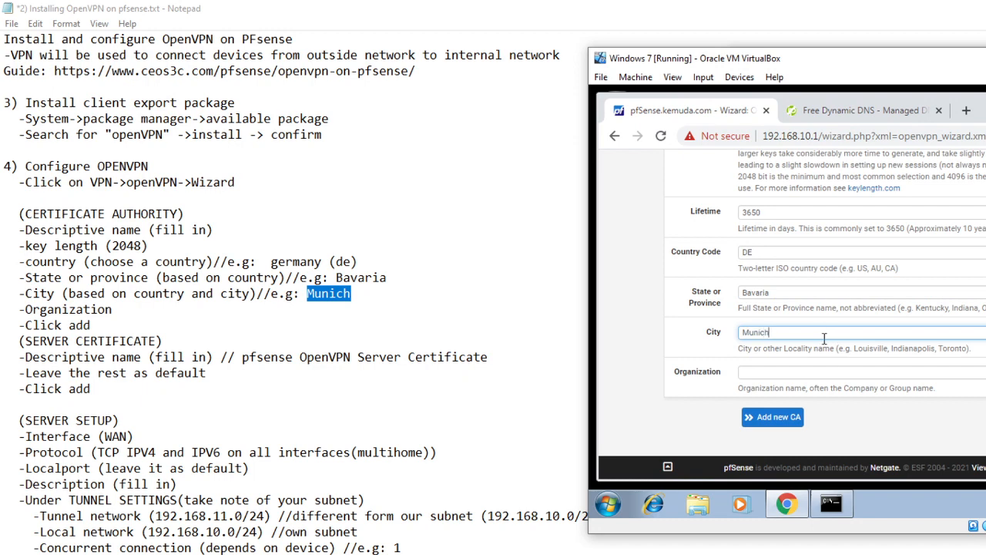
Step: Set the organization to Kemuda and add the new certificate authority
{"action": "left_click", "coordinate": [824, 372]}
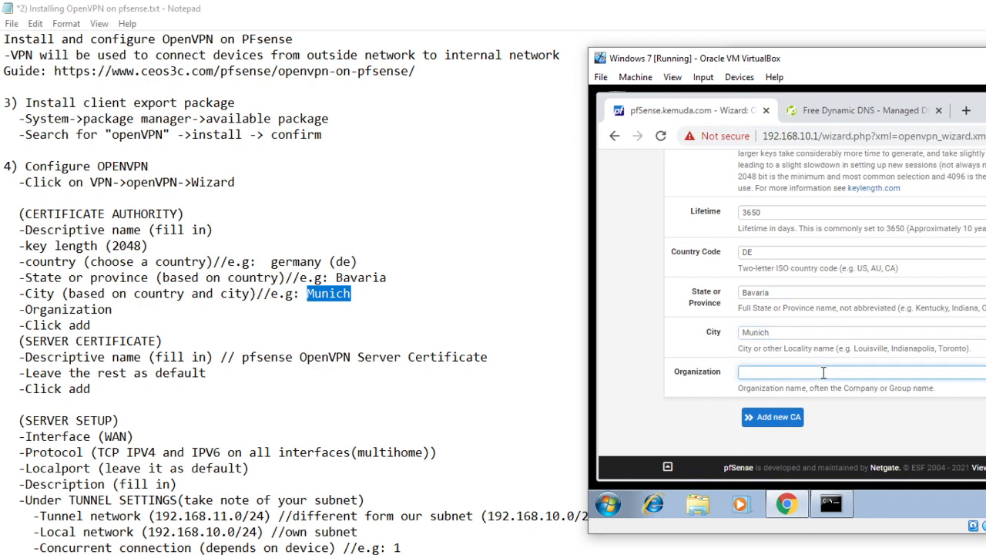
{"action": "type", "text": "Kemuda"}
{"action": "left_click", "coordinate": [769, 422]}
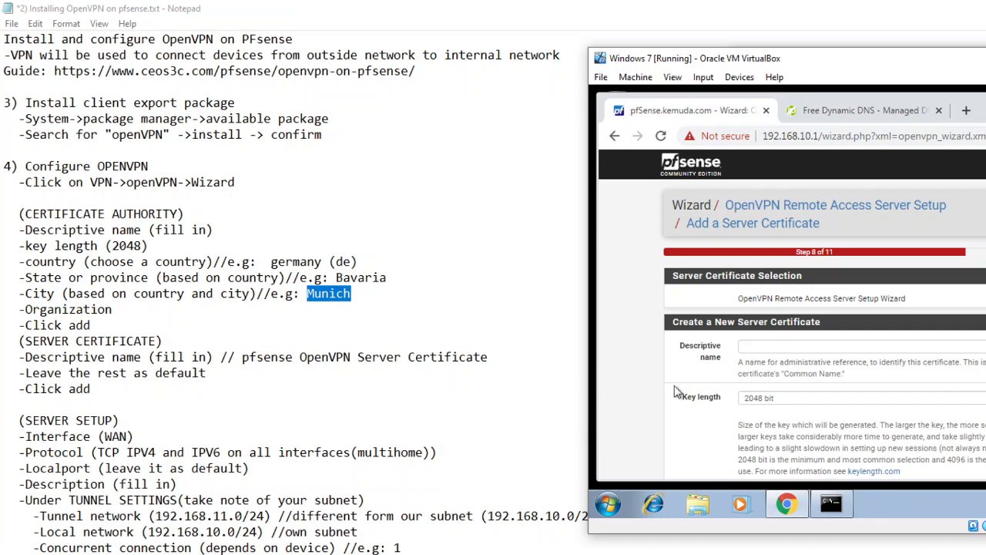
Step: Name the new server certificate "OpenVPN Server Certificate" and review its prefilled key length, lifetime and location fields
{"action": "left_click", "coordinate": [773, 347]}
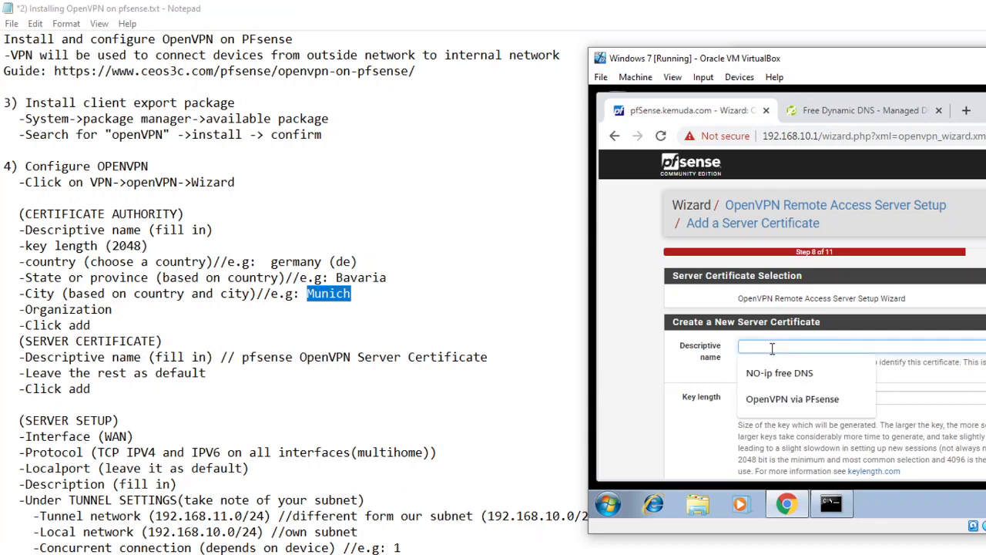
{"action": "type", "text": "Open"}
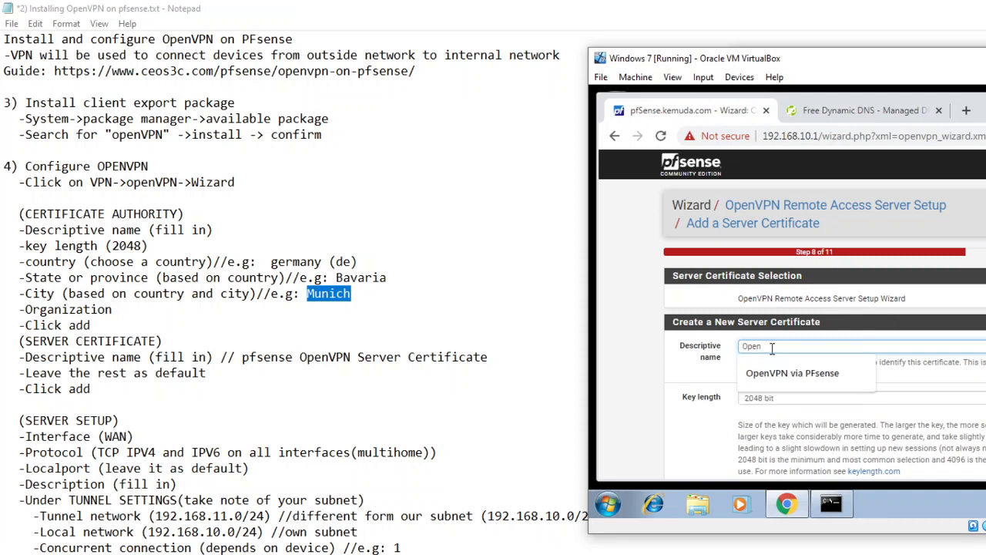
{"action": "type", "text": "VPN Serve"}
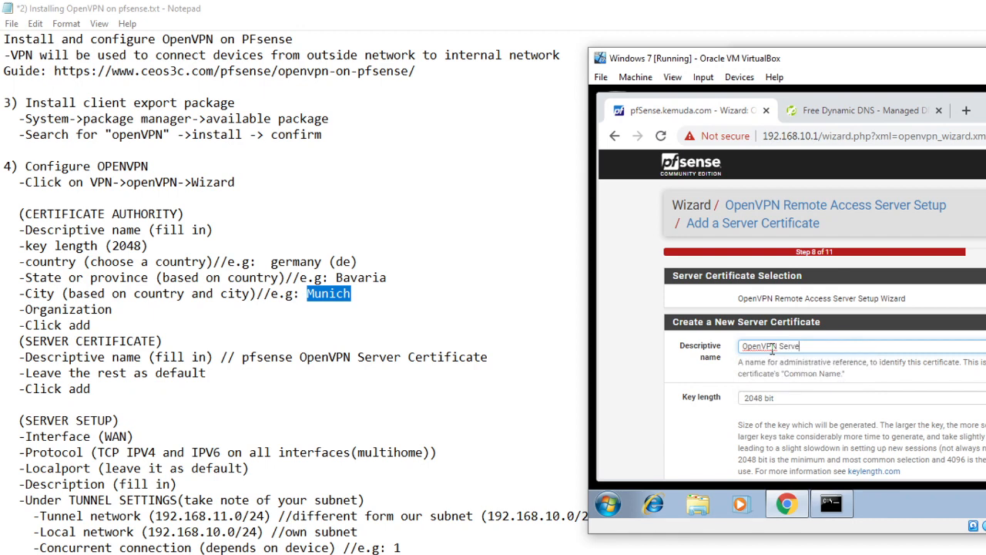
{"action": "type", "text": "r Certificate"}
{"action": "scroll", "coordinate": [928, 380], "scroll_direction": "down", "scroll_amount": 2}
{"action": "scroll", "coordinate": [927, 382], "scroll_direction": "down", "scroll_amount": 3}
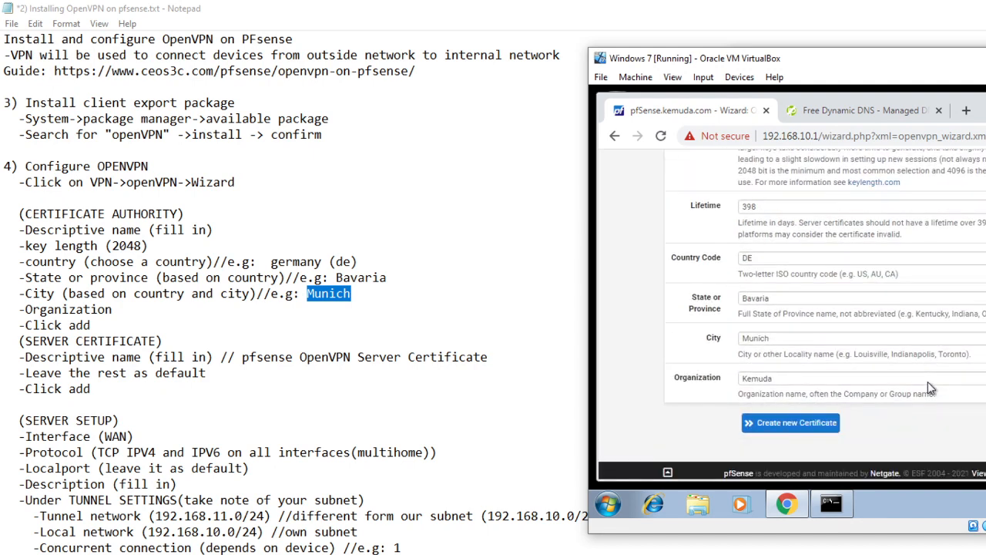
{"action": "scroll", "coordinate": [888, 348], "scroll_direction": "up", "scroll_amount": 3}
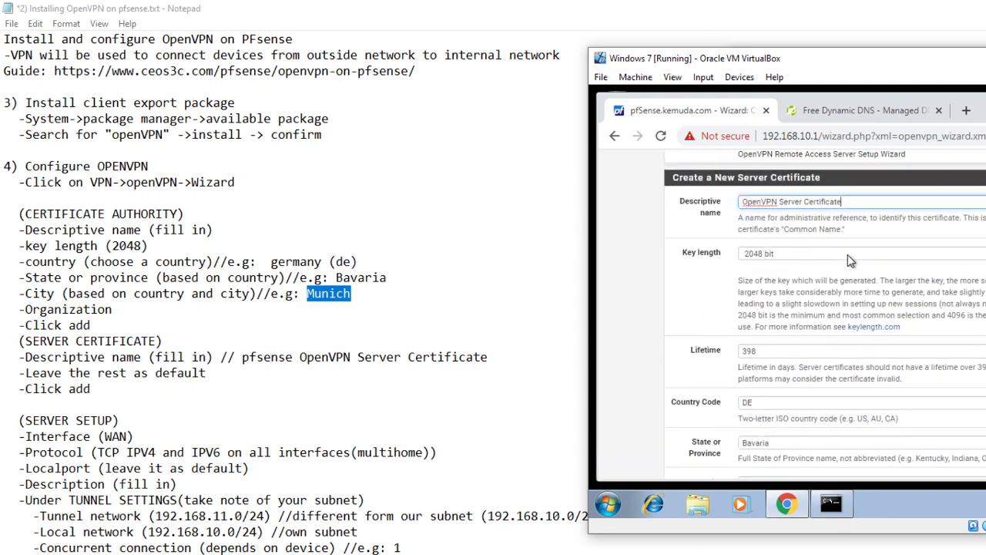
Step: Create the new server certificate with the remaining fields at their defaults, and highlight the Interface (WAN) line in the notes
{"action": "scroll", "coordinate": [833, 353], "scroll_direction": "down", "scroll_amount": 2}
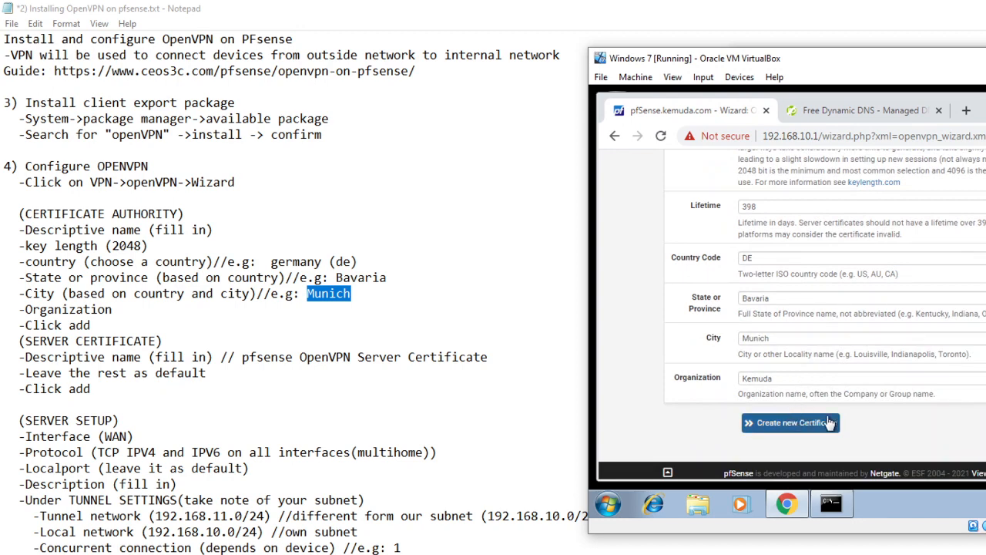
{"action": "left_click", "coordinate": [804, 426]}
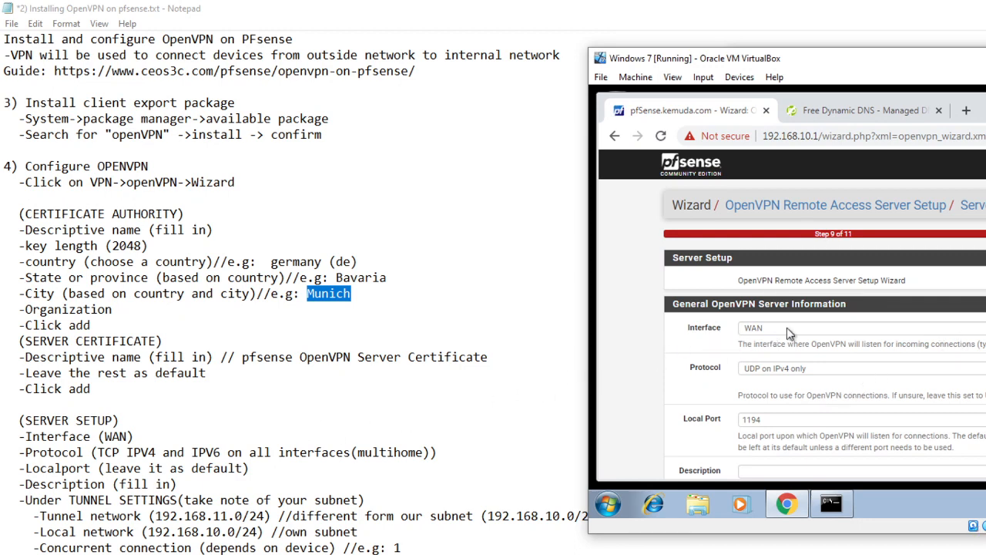
{"action": "left_click_drag", "start_coordinate": [139, 436], "coordinate": [25, 437]}
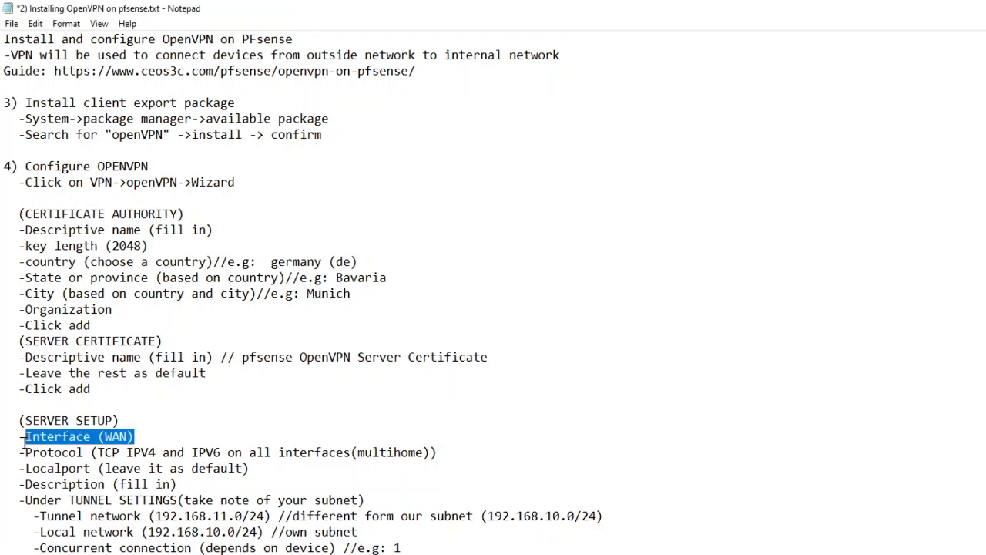
{"action": "left_click", "coordinate": [698, 309]}
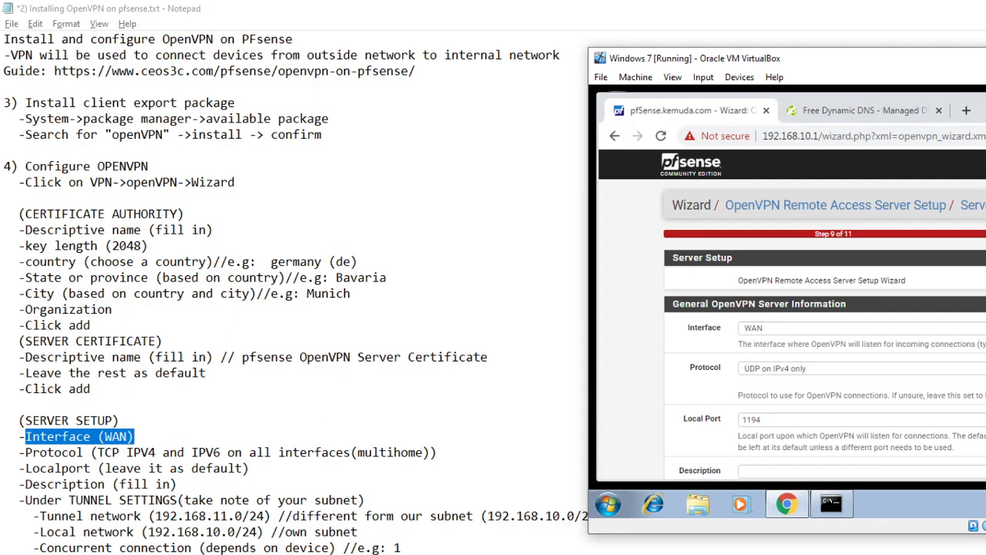
Step: Shrink and reposition the Notepad window so the SERVER SETUP notes can be read beside the virtual machine
{"action": "left_click_drag", "start_coordinate": [331, 8], "coordinate": [374, 278]}
{"action": "left_click_drag", "start_coordinate": [464, 276], "coordinate": [362, 111]}
{"action": "left_click_drag", "start_coordinate": [529, 388], "coordinate": [662, 553]}
{"action": "scroll", "coordinate": [568, 539], "scroll_direction": "down", "scroll_amount": 4}
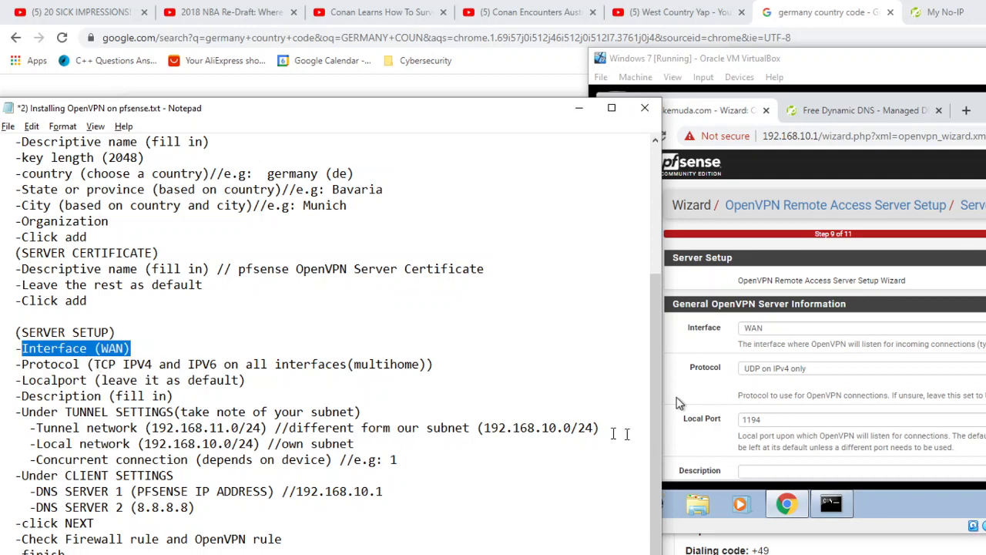
Step: Set the OpenVPN server protocol to TCP IPv4 and IPv6 on all interfaces (multihome)
{"action": "left_click", "coordinate": [982, 381]}
{"action": "left_click", "coordinate": [980, 370]}
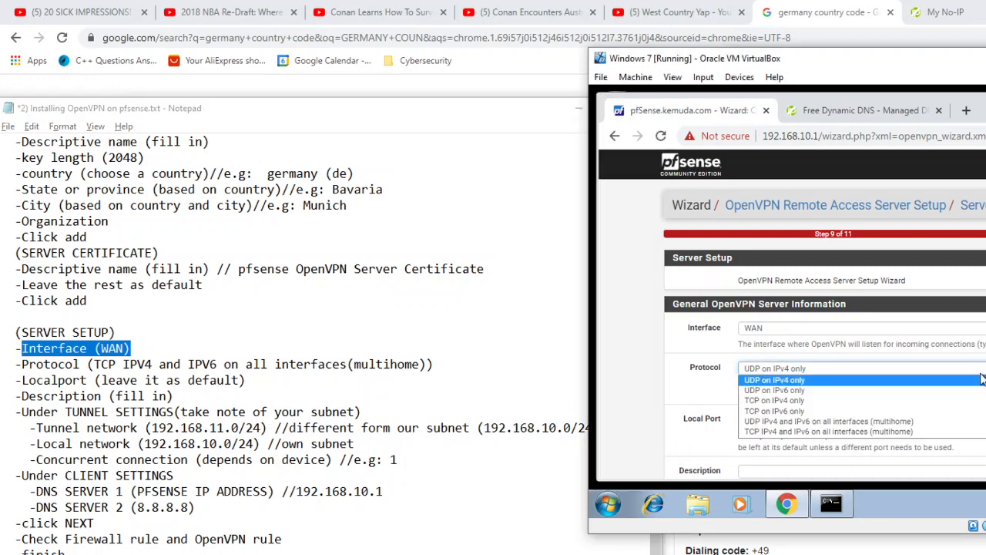
{"action": "left_click", "coordinate": [939, 432]}
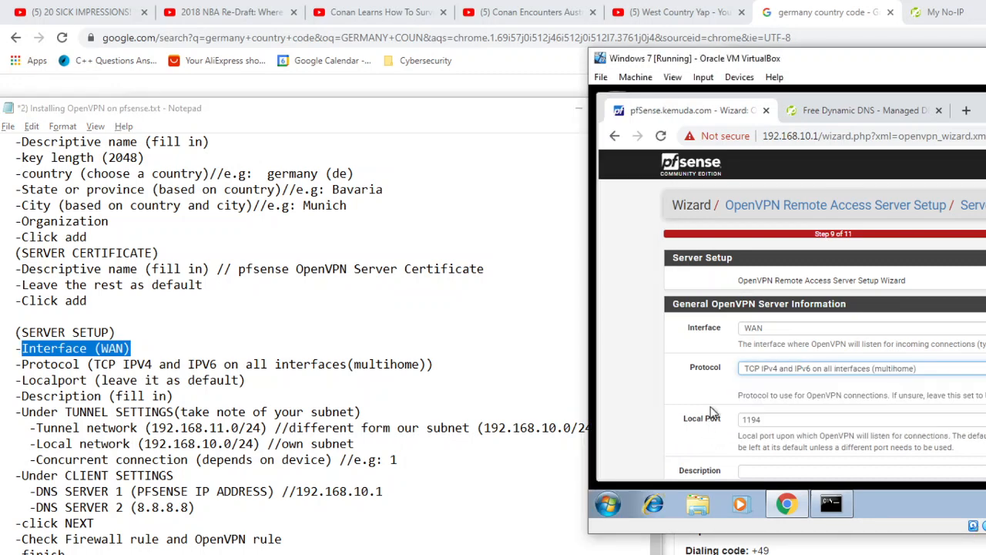
Step: Enter "OPEN VPN SERVER INFO" as the description of the OpenVPN server
{"action": "scroll", "coordinate": [717, 411], "scroll_direction": "down", "scroll_amount": 2}
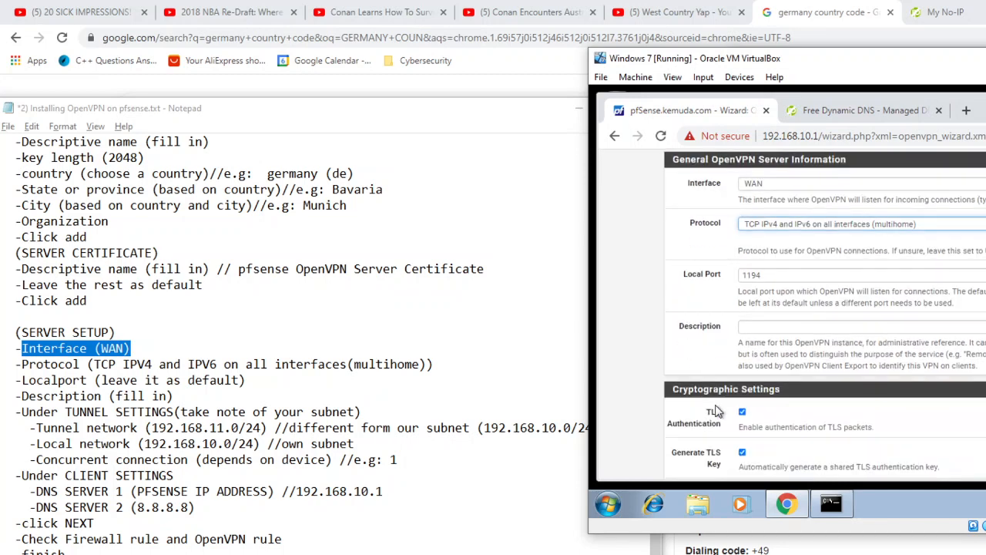
{"action": "left_click", "coordinate": [785, 329]}
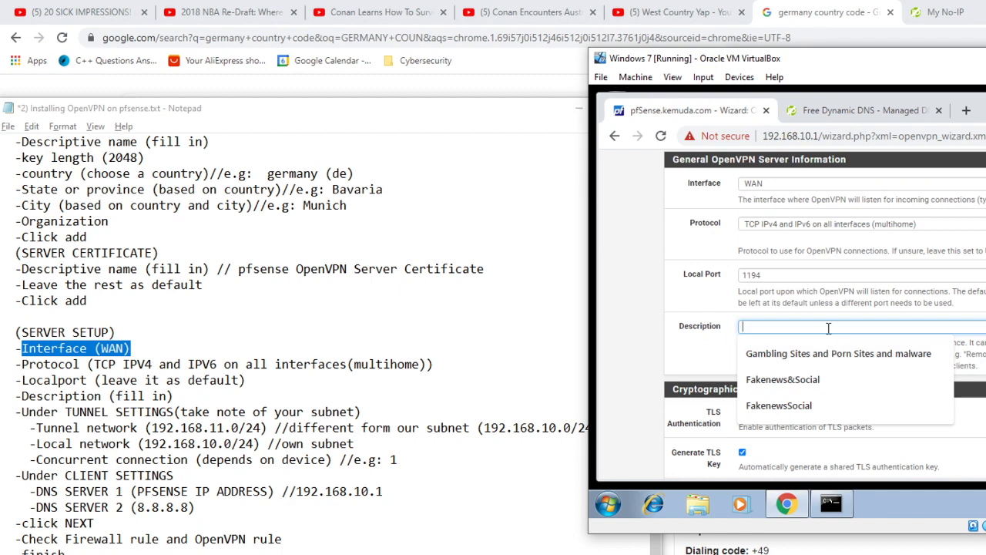
{"action": "type", "text": "OPEN VPN"}
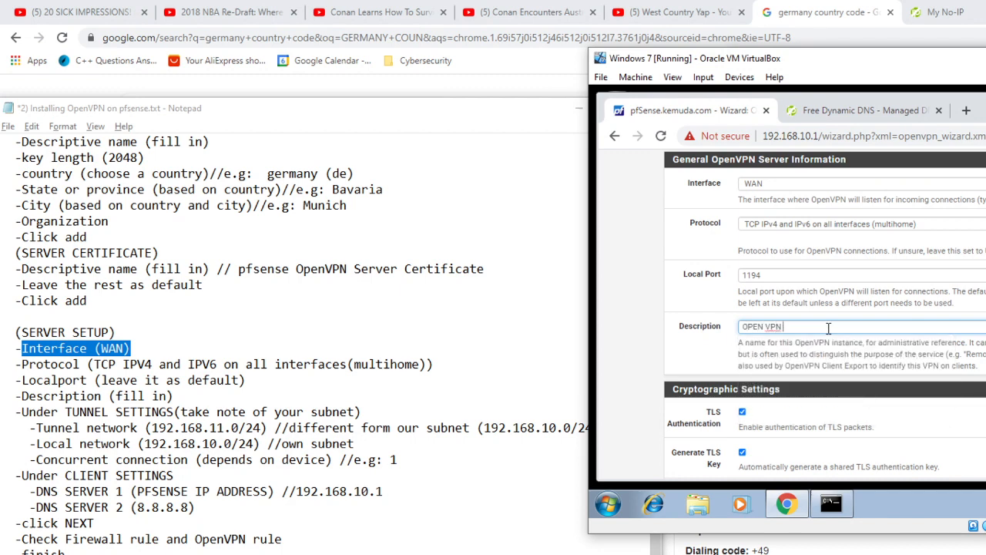
{"action": "type", "text": " SERVER"}
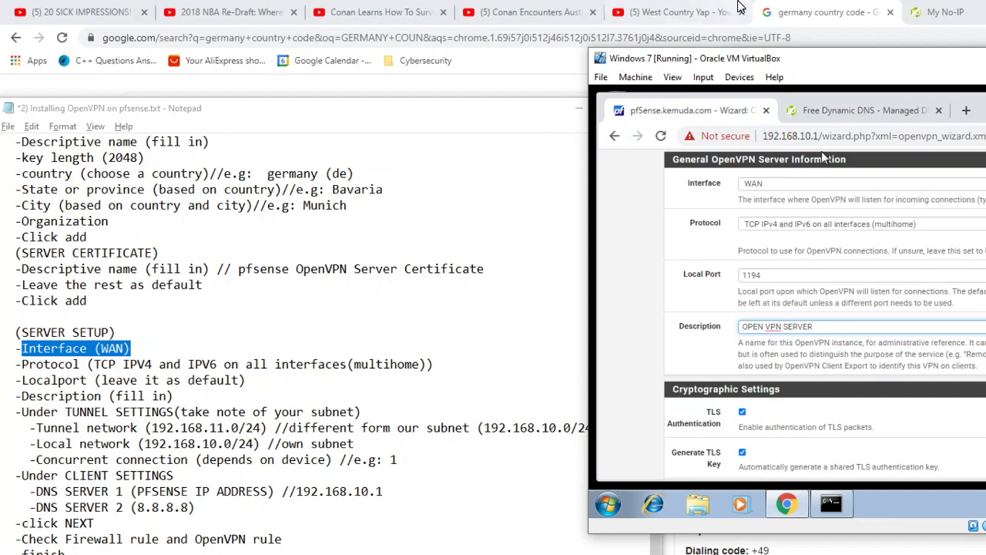
{"action": "scroll", "coordinate": [859, 419], "scroll_direction": "up", "scroll_amount": 2}
{"action": "scroll", "coordinate": [857, 416], "scroll_direction": "down", "scroll_amount": 1}
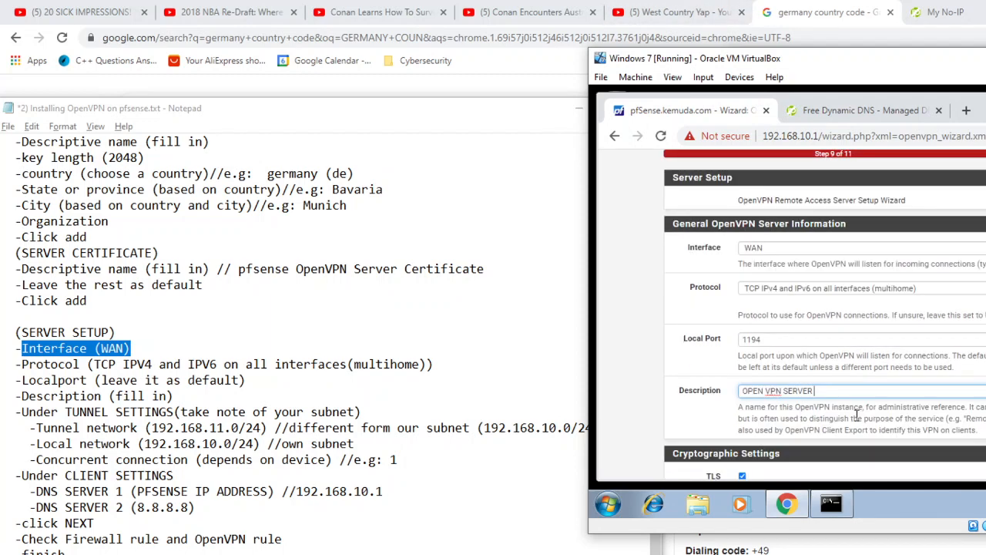
{"action": "scroll", "coordinate": [857, 417], "scroll_direction": "down", "scroll_amount": 2}
{"action": "type", "text": "INFO"}
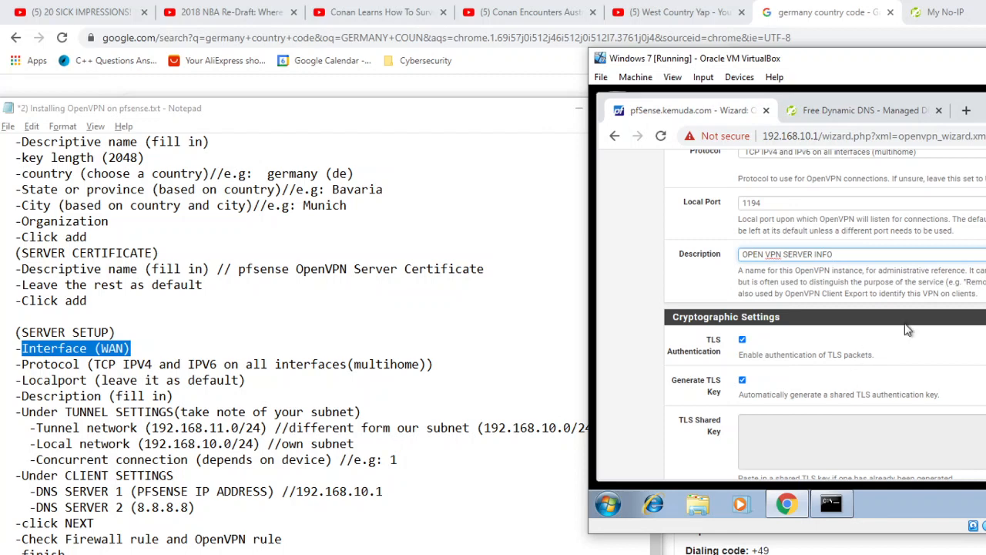
Step: Review the wizard's cryptographic settings and switch to the pfSense console to check the interface addresses
{"action": "scroll", "coordinate": [906, 325], "scroll_direction": "up", "scroll_amount": 3}
{"action": "scroll", "coordinate": [842, 351], "scroll_direction": "down", "scroll_amount": 4}
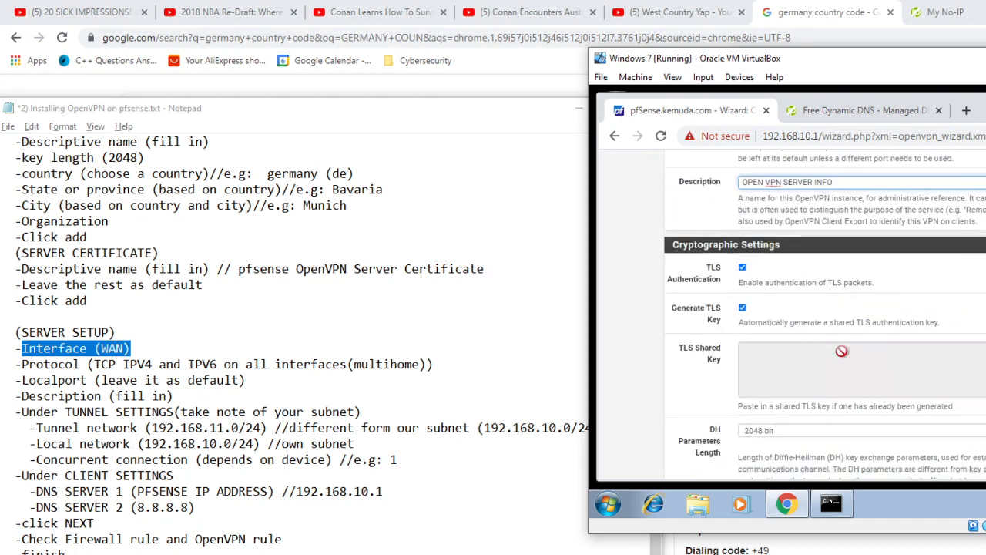
{"action": "scroll", "coordinate": [842, 351], "scroll_direction": "down", "scroll_amount": 6}
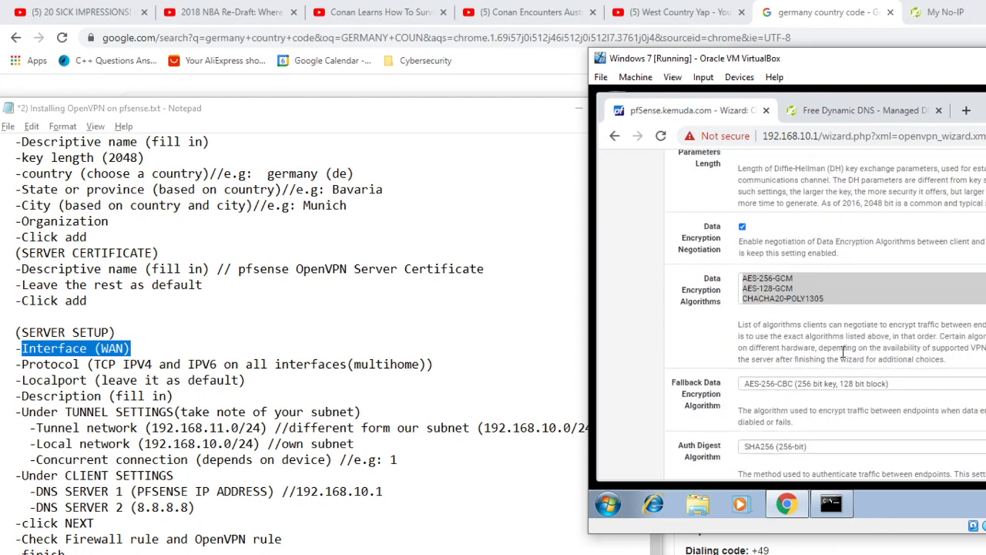
{"action": "scroll", "coordinate": [843, 352], "scroll_direction": "up", "scroll_amount": 1}
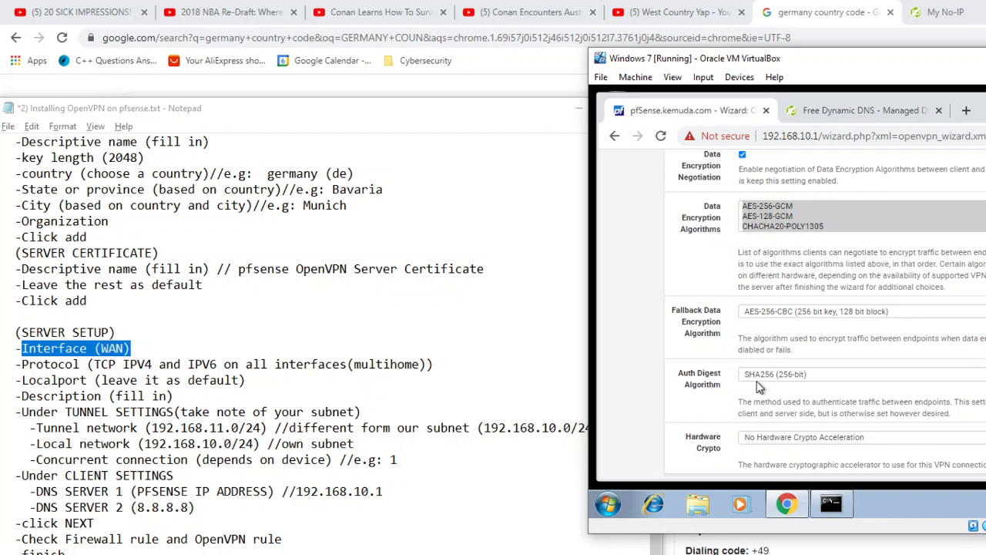
{"action": "scroll", "coordinate": [759, 387], "scroll_direction": "down", "scroll_amount": 3}
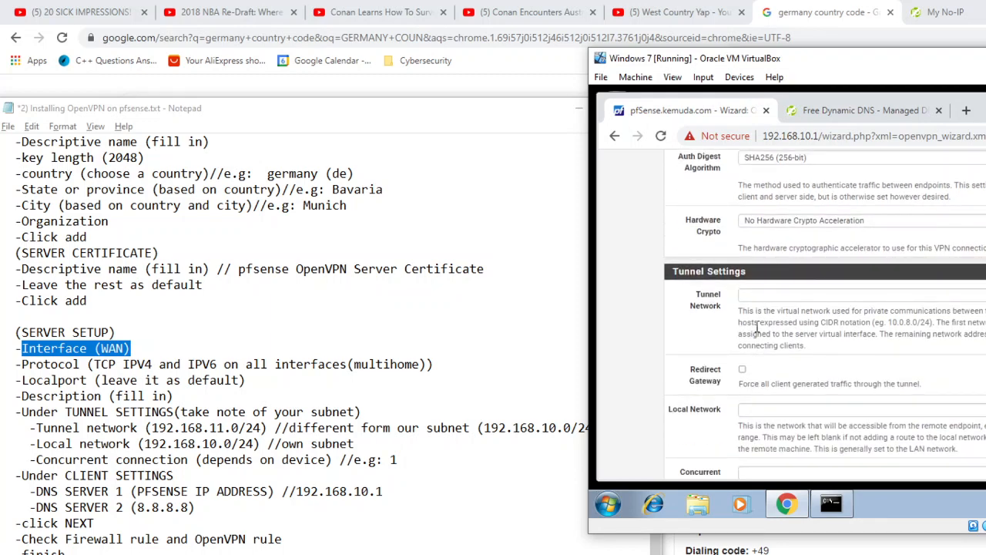
{"action": "left_click", "coordinate": [760, 300]}
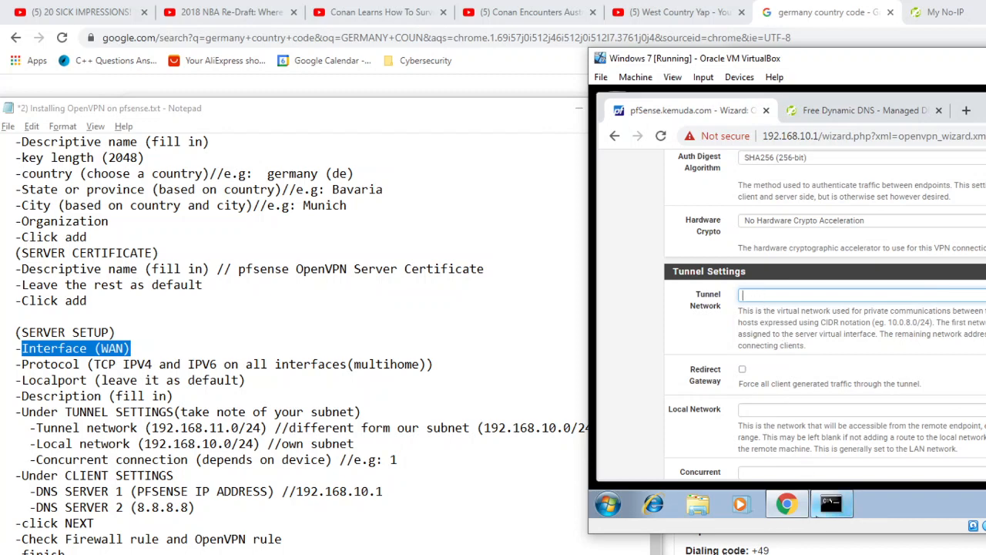
{"action": "mouse_move", "coordinate": [829, 515]}
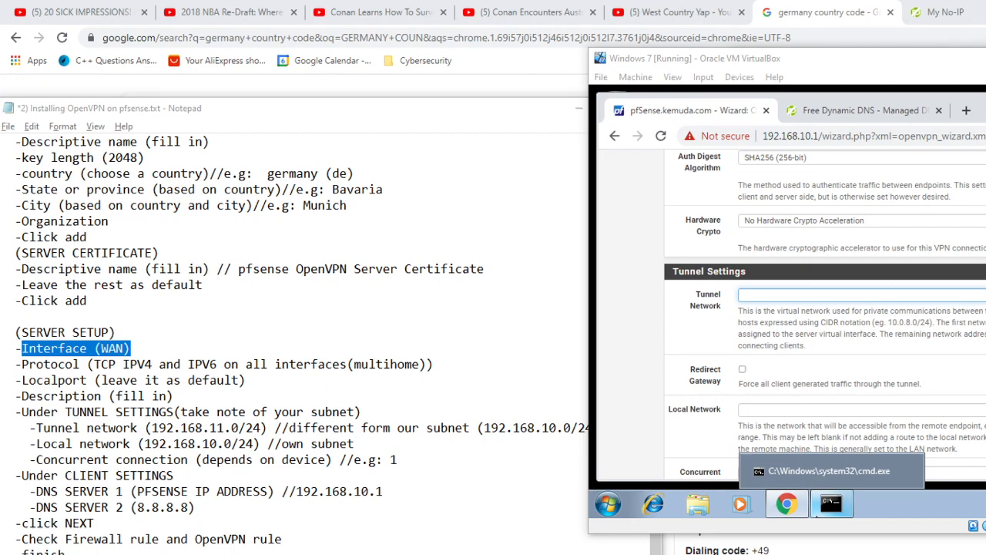
{"action": "key", "text": "alt+Tab"}
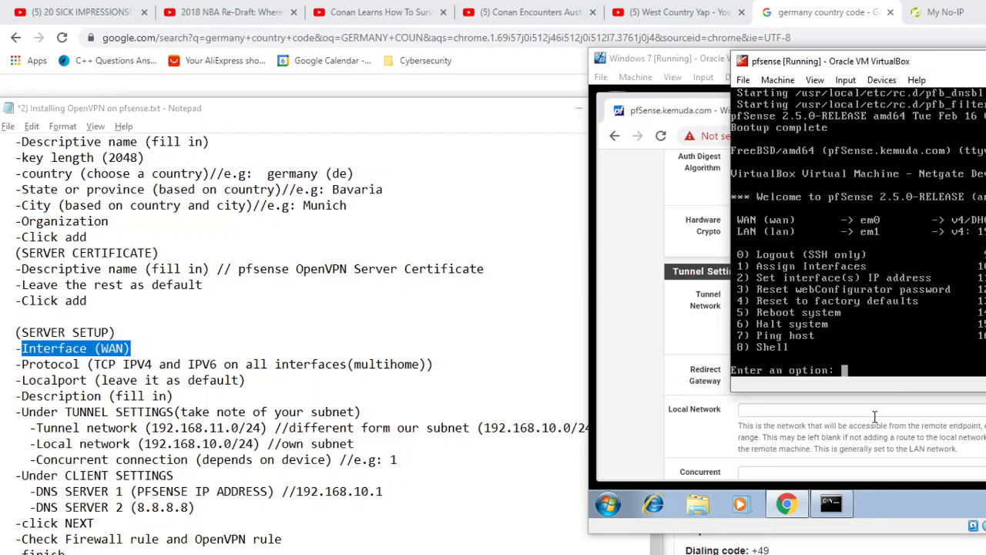
Step: Return to the wizard in the Windows 7 virtual machine and set the tunnel network to 192.168.11.0/24
{"action": "key", "text": "alt+Tab"}
{"action": "type", "text": "19"}
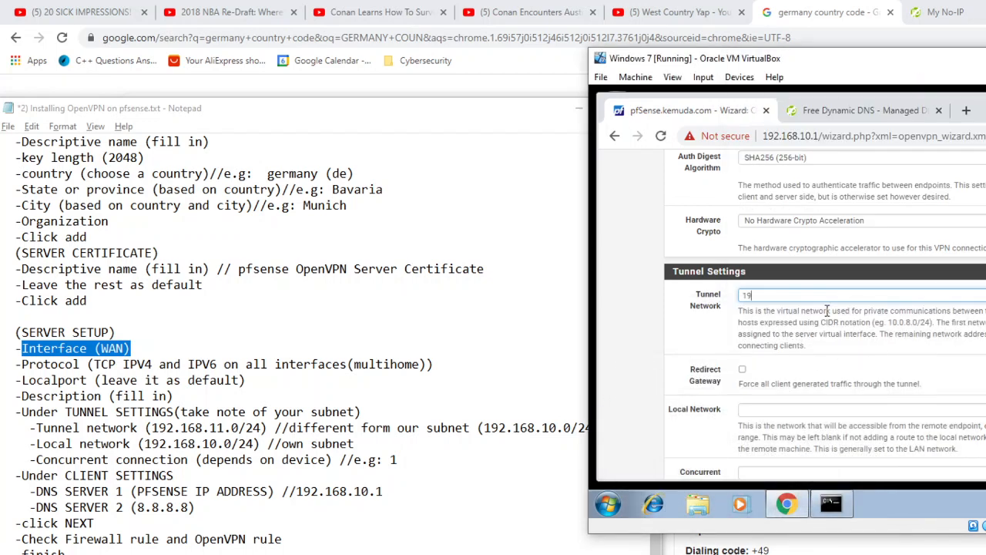
{"action": "type", "text": "2.168.11.0/24"}
Step: Open a blank Notepad document in the virtual machine, write 0.0.0.0 as an address illustration, and discard it
{"action": "key", "text": "super+r"}
{"action": "type", "text": "NOTEPAD"}
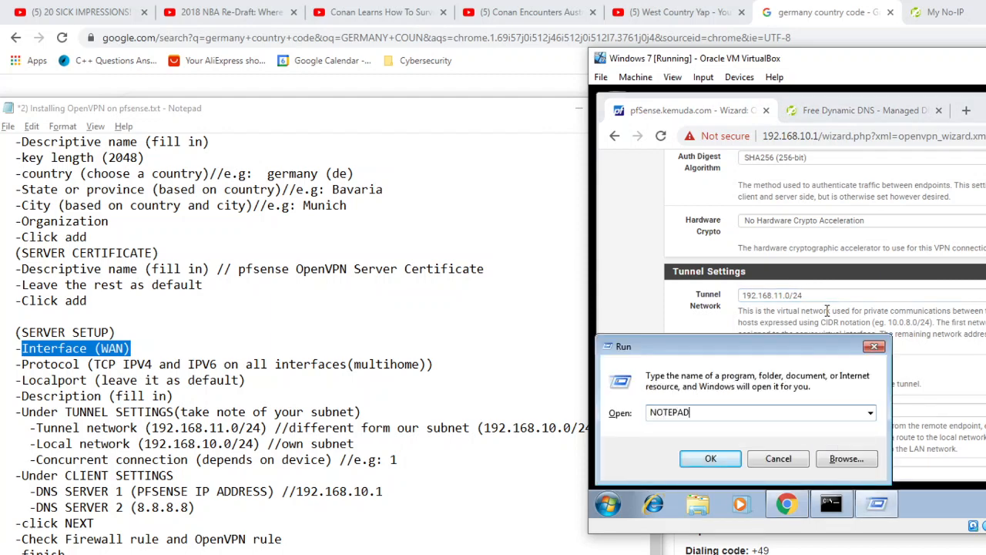
{"action": "key", "text": "Return"}
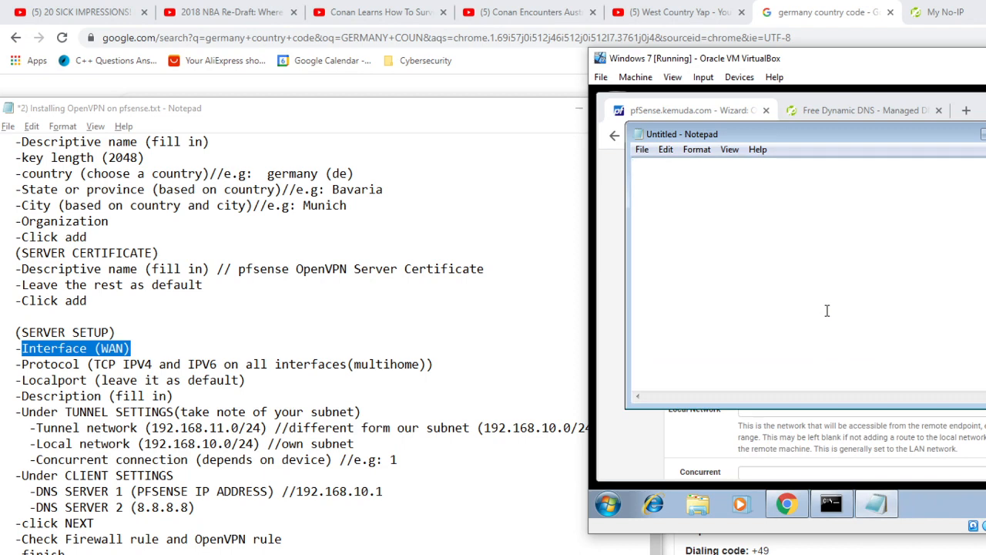
{"action": "type", "text": "0.0.0.0"}
{"action": "left_click_drag", "start_coordinate": [877, 143], "coordinate": [940, 197]}
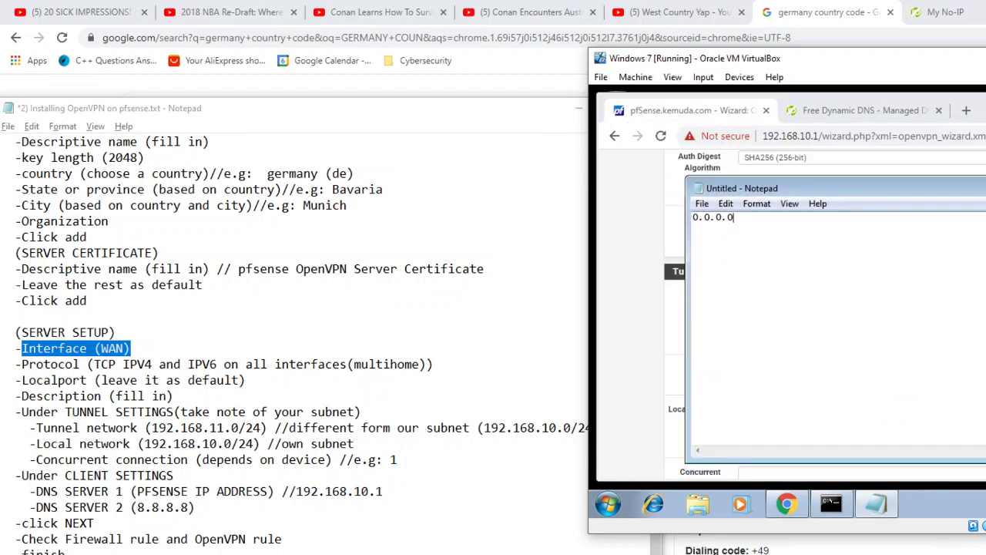
{"action": "key", "text": "alt+F4"}
{"action": "left_click", "coordinate": [907, 297]}
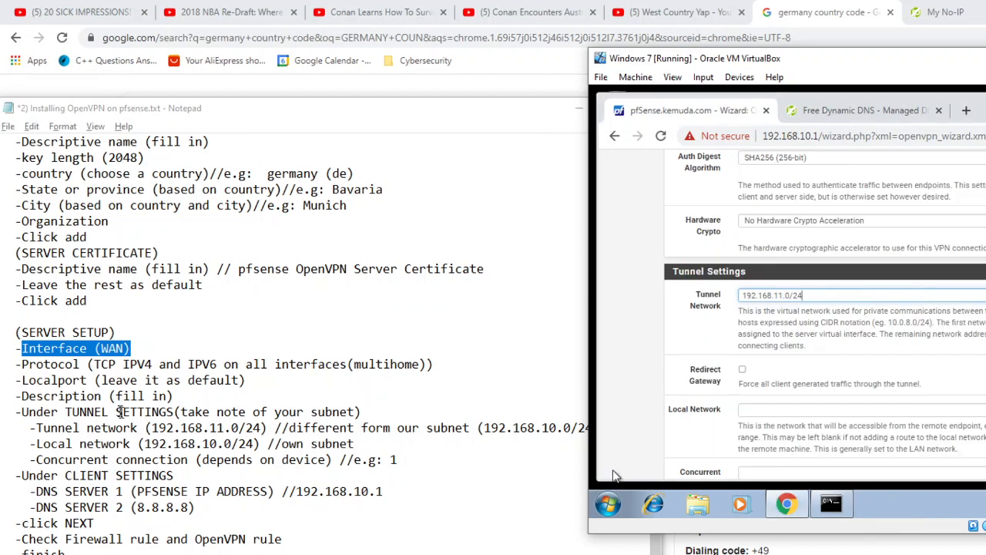
Step: Set the local network in the tunnel settings to 192.168.10.0/24
{"action": "left_click", "coordinate": [751, 409]}
{"action": "scroll", "coordinate": [771, 347], "scroll_direction": "down", "scroll_amount": 2}
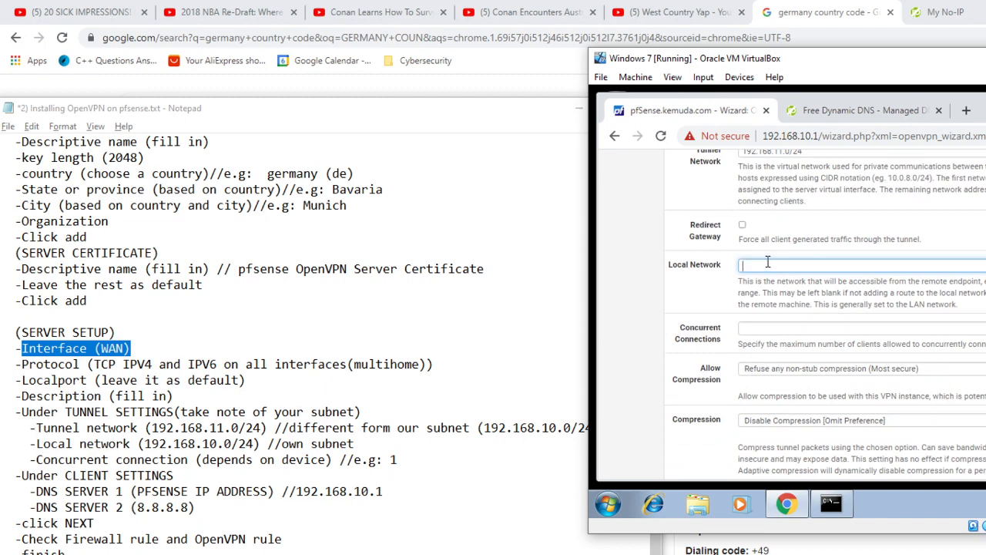
{"action": "scroll", "coordinate": [771, 247], "scroll_direction": "up", "scroll_amount": 2}
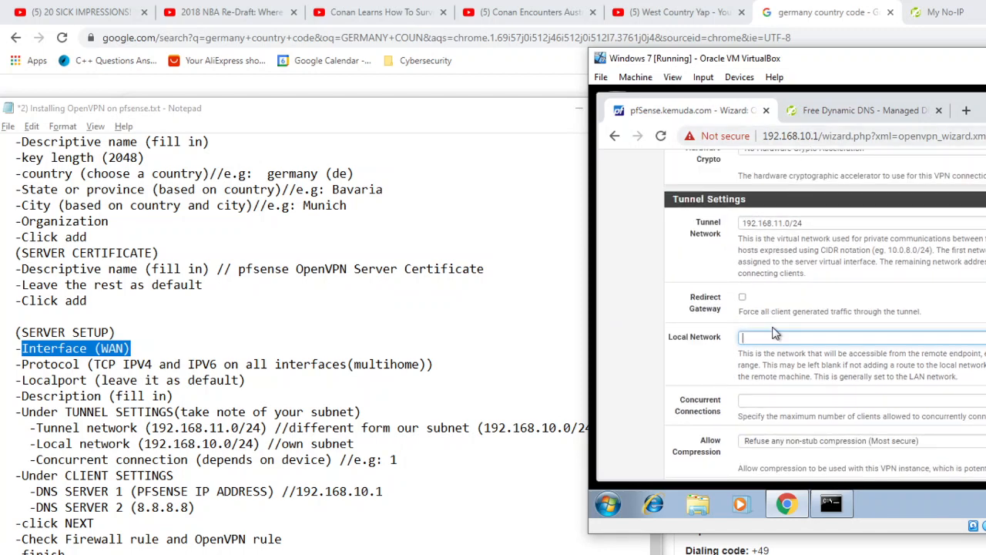
{"action": "type", "text": "192.168.10.0/24"}
Step: Limit the tunnel's concurrent connections to 1
{"action": "scroll", "coordinate": [763, 325], "scroll_direction": "down", "scroll_amount": 1}
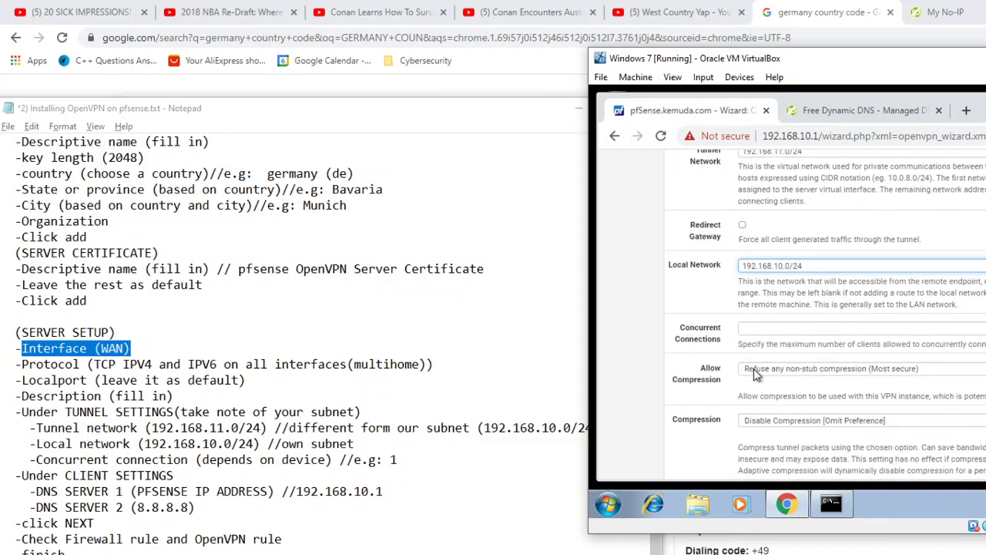
{"action": "left_click", "coordinate": [760, 327]}
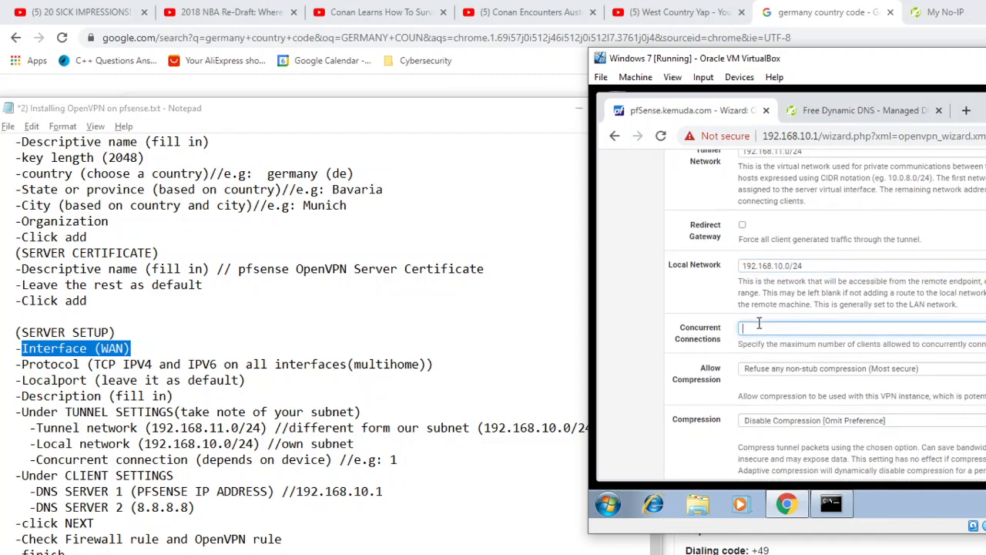
{"action": "type", "text": "1"}
{"action": "key", "text": "BackSpace"}
{"action": "type", "text": "5"}
{"action": "key", "text": "BackSpace"}
{"action": "type", "text": "1"}
Step: In the client settings, set DNS Server 1 to 192.168.10.1 and DNS Server 2 to 8.8.8.8
{"action": "scroll", "coordinate": [882, 323], "scroll_direction": "down", "scroll_amount": 6}
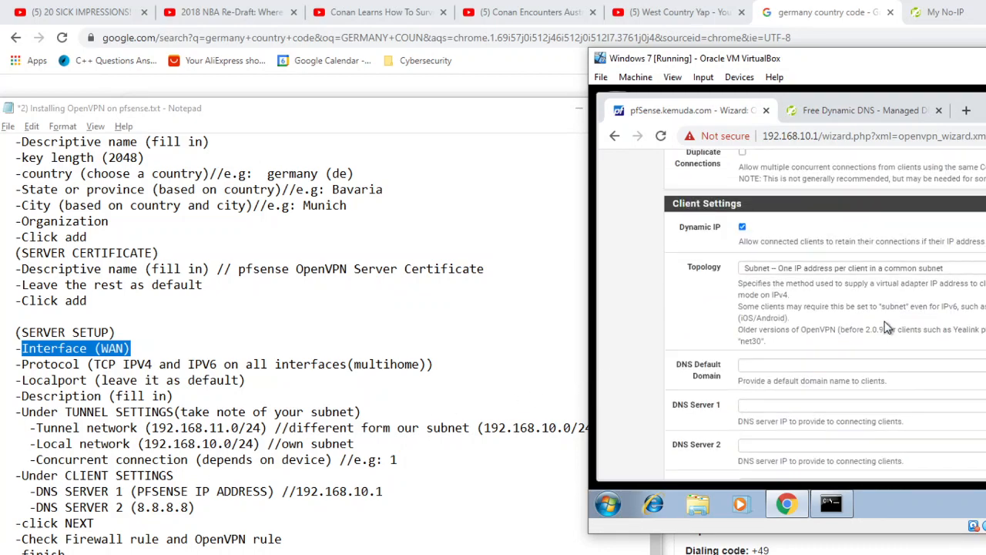
{"action": "scroll", "coordinate": [859, 337], "scroll_direction": "down", "scroll_amount": 1}
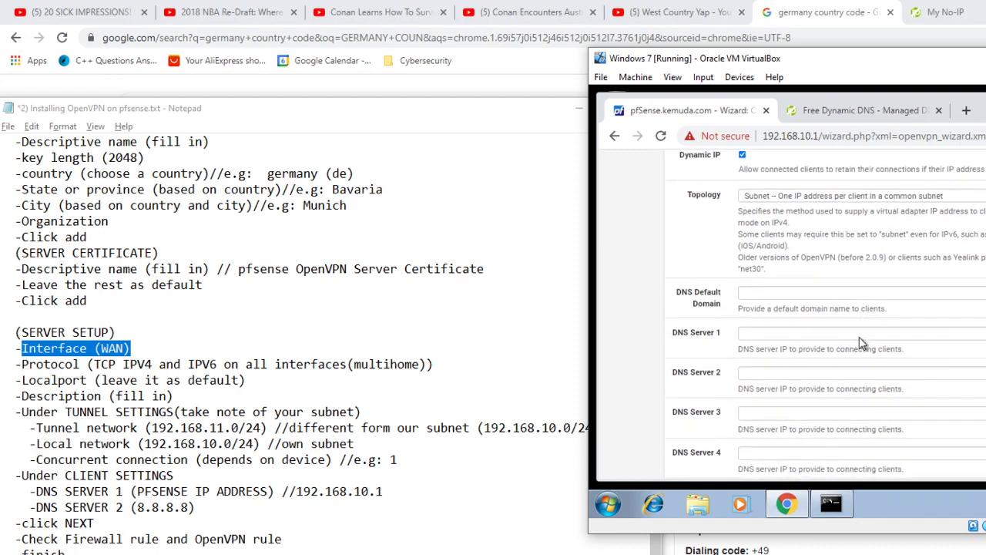
{"action": "left_click", "coordinate": [776, 338]}
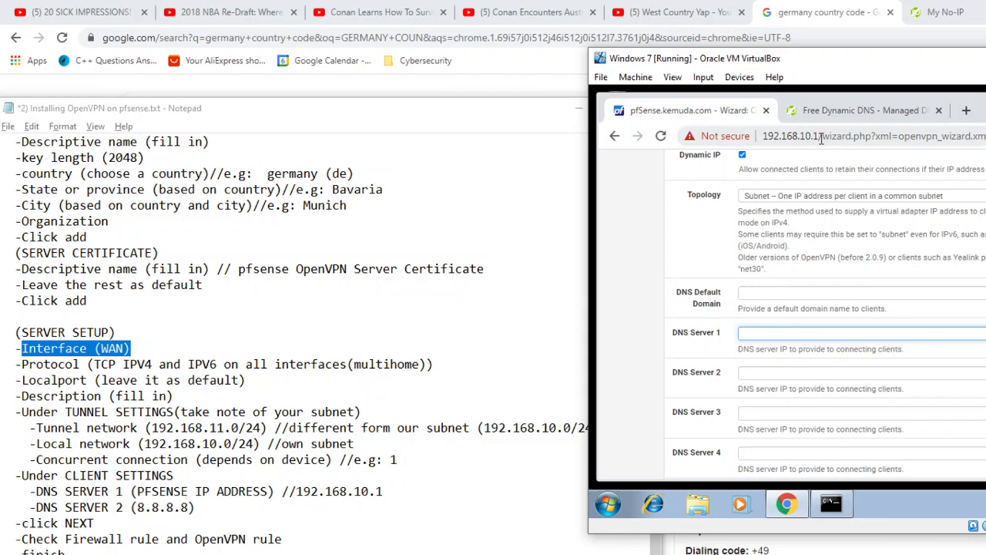
{"action": "left_click_drag", "start_coordinate": [820, 138], "coordinate": [749, 144]}
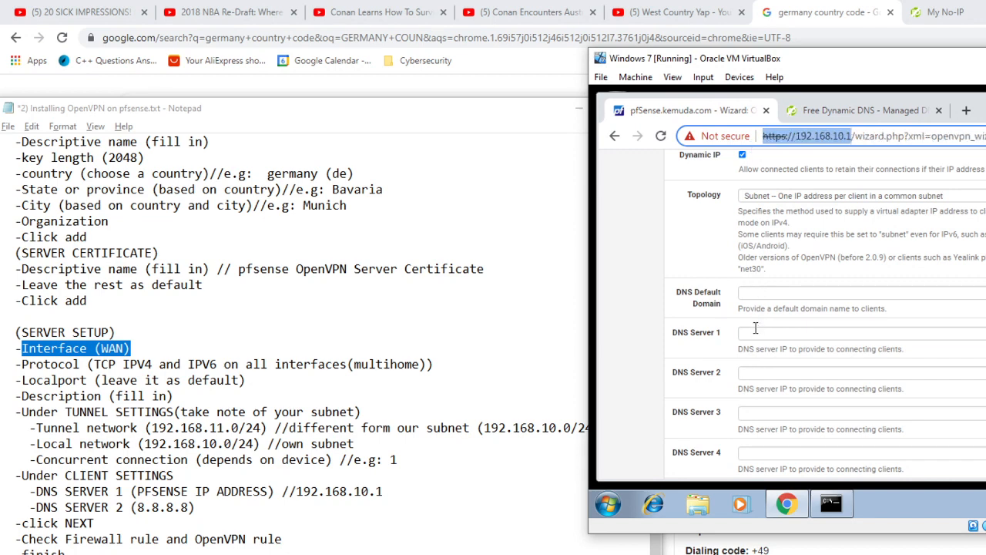
{"action": "left_click", "coordinate": [755, 333]}
{"action": "type", "text": "192"}
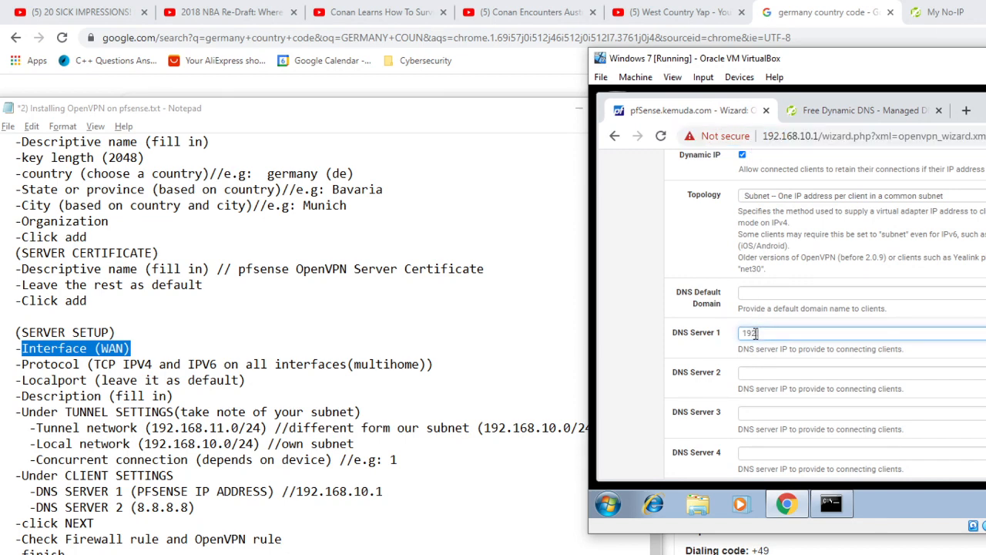
{"action": "type", "text": ".168.10.1"}
{"action": "left_click", "coordinate": [768, 376]}
{"action": "type", "text": "8"}
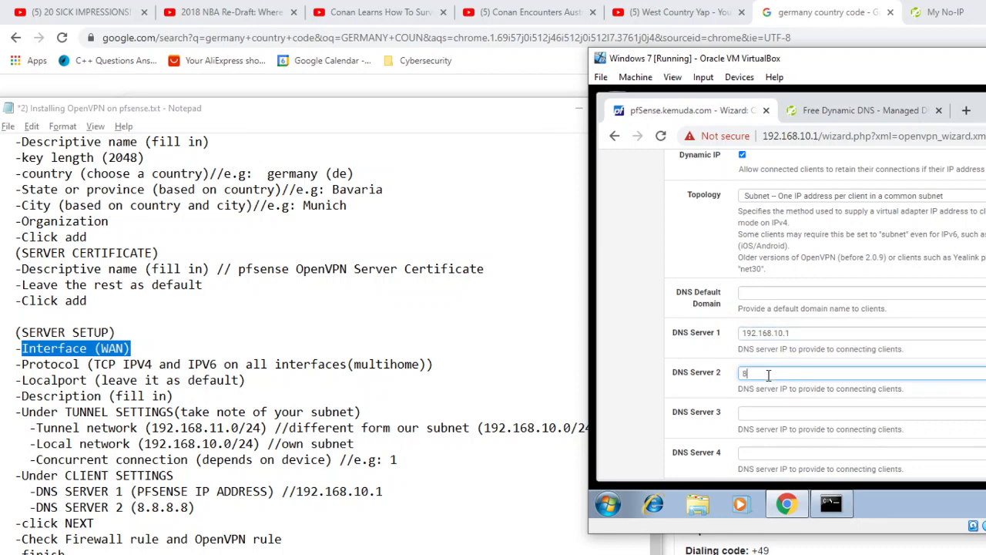
{"action": "type", "text": ".8.8.8"}
Step: Switch to the host's Chrome browser and search Google for 8.8.8.8
{"action": "left_click", "coordinate": [840, 15]}
{"action": "type", "text": "/"}
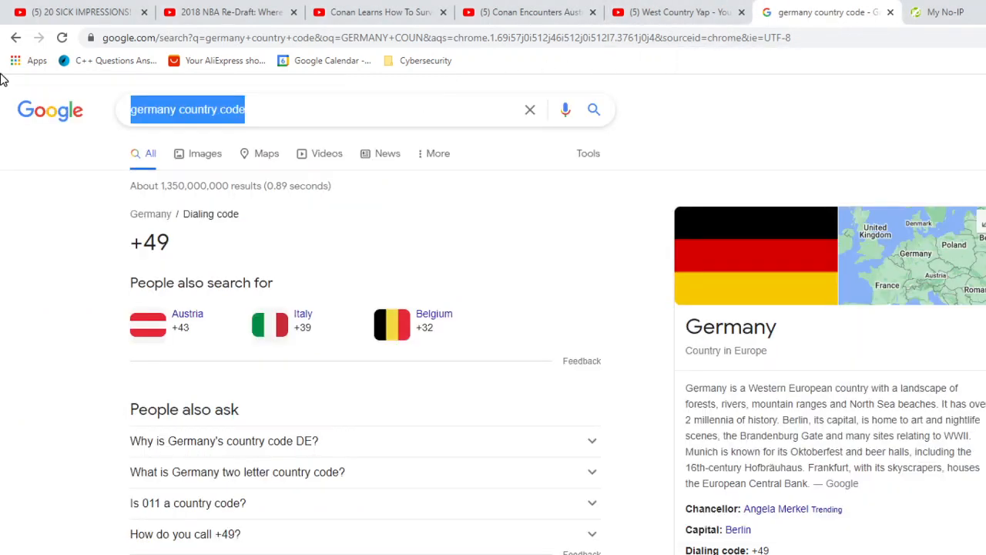
{"action": "type", "text": "8.8.8.8"}
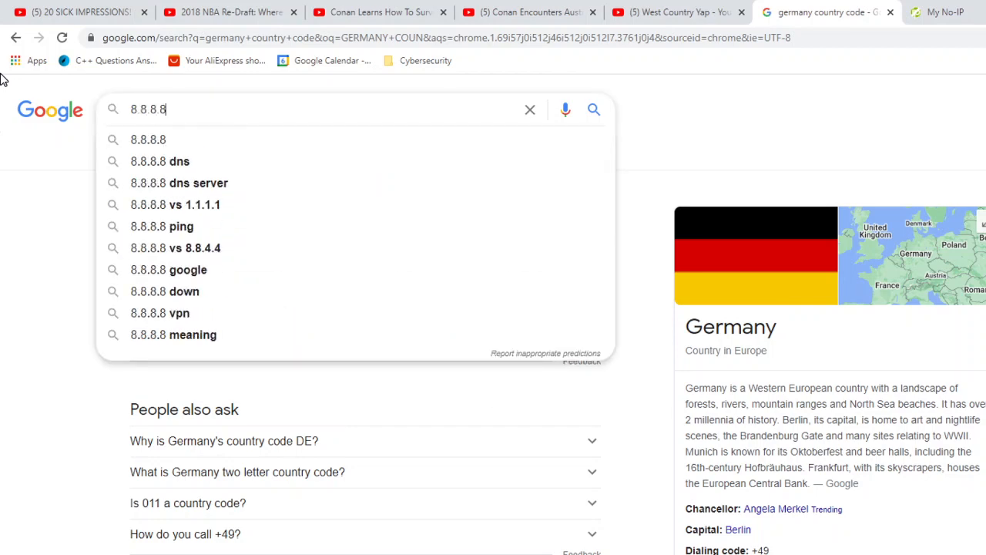
{"action": "key", "text": "Return"}
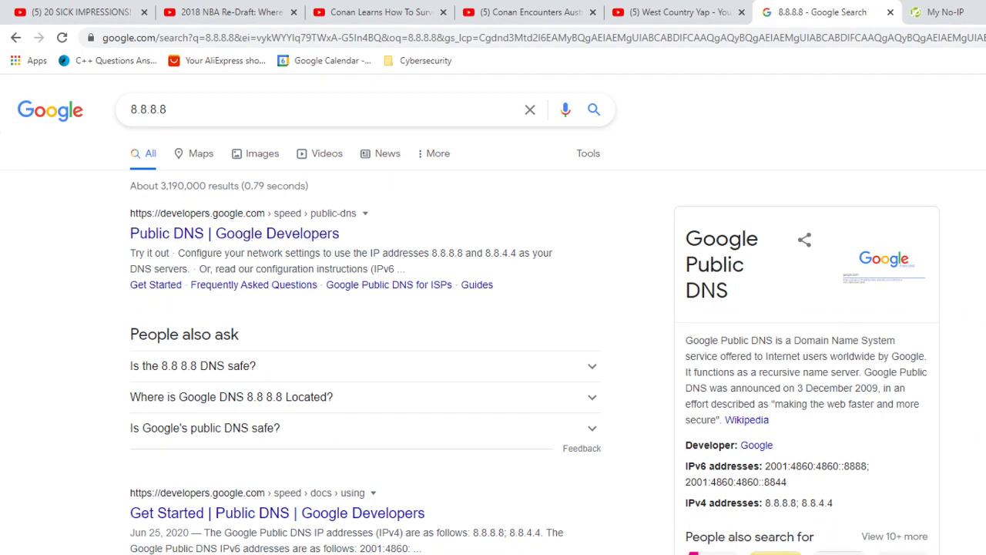
Step: Return to the wizard in the Windows 7 virtual machine, bring up the installation notes beside it, and submit the server setup page
{"action": "key", "text": "alt+Tab"}
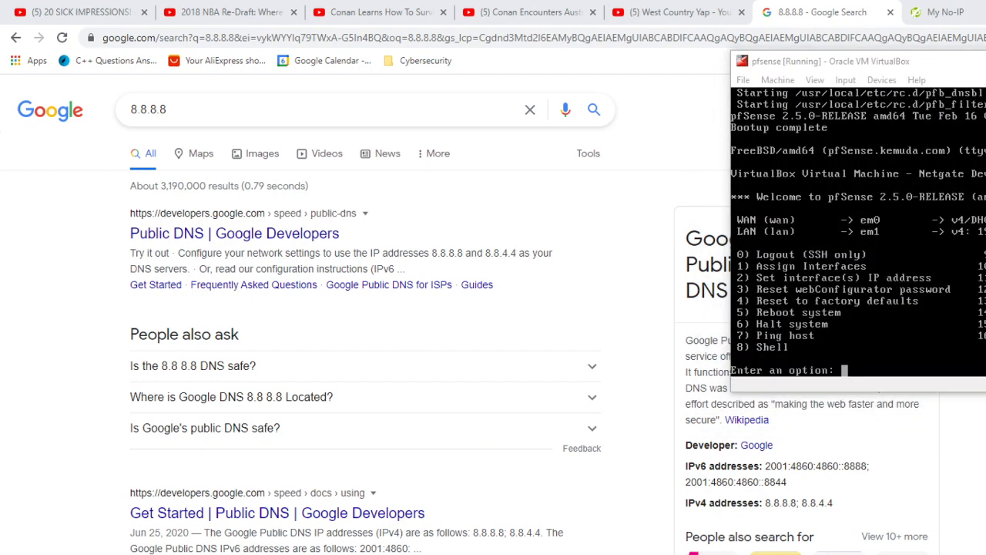
{"action": "key", "text": "alt+Tab"}
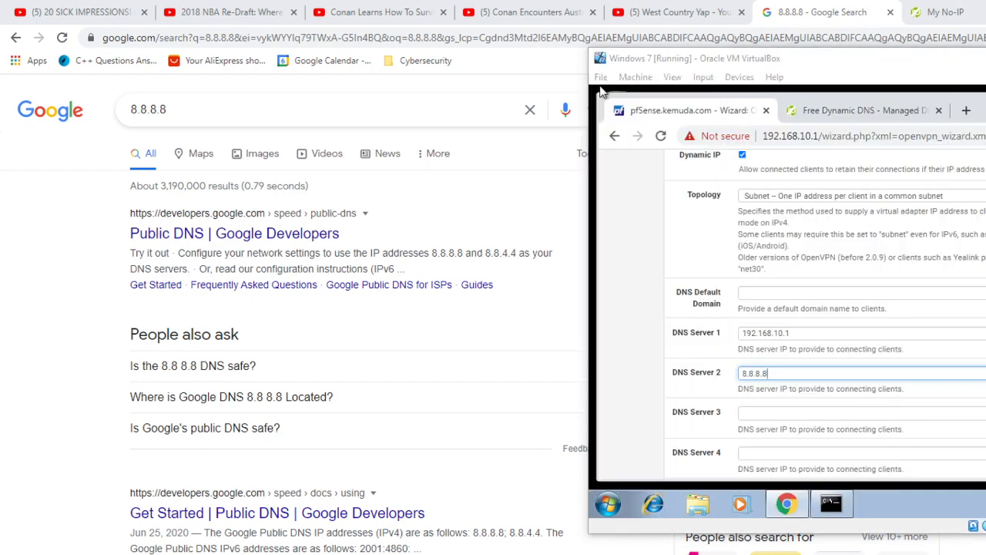
{"action": "key", "text": "alt+Tab"}
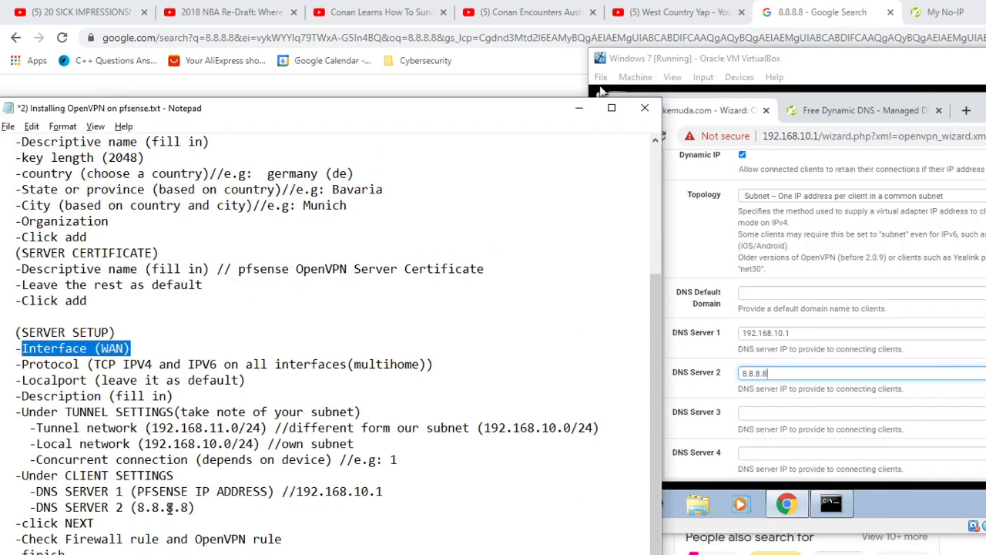
{"action": "scroll", "coordinate": [846, 350], "scroll_direction": "down", "scroll_amount": 5}
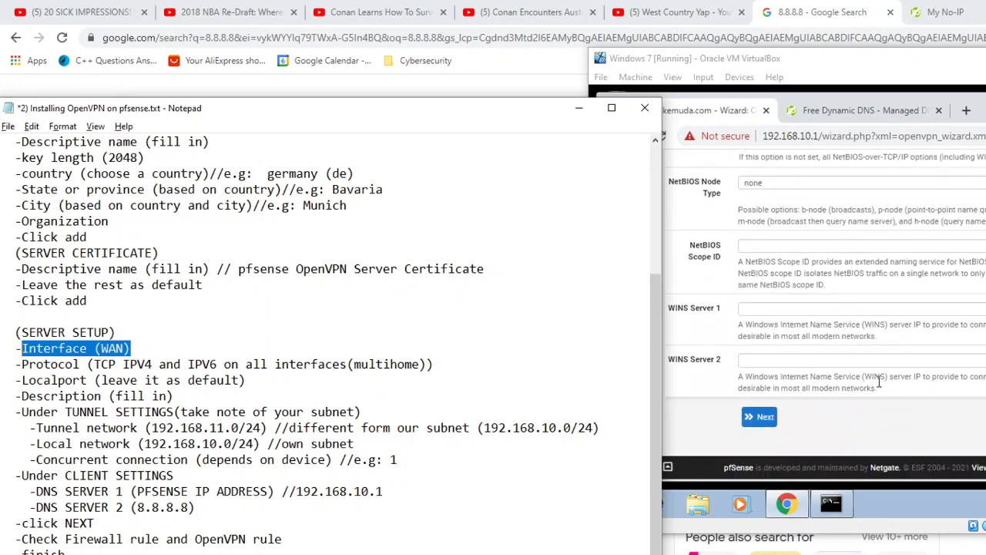
{"action": "left_click", "coordinate": [755, 422]}
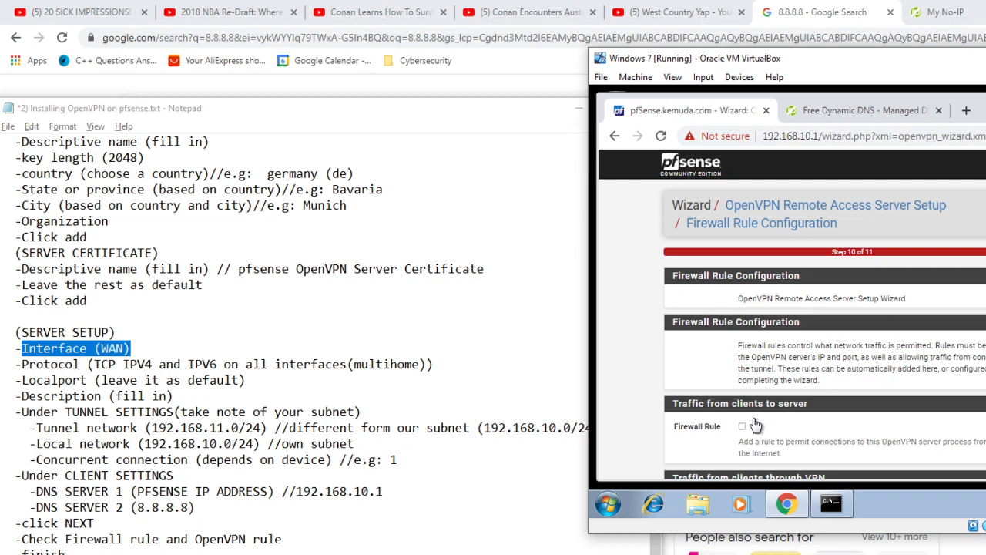
Step: Enable both the Firewall Rule and the OpenVPN rule in the firewall rule configuration and finish the wizard
{"action": "scroll", "coordinate": [799, 400], "scroll_direction": "down", "scroll_amount": 3}
{"action": "scroll", "coordinate": [822, 377], "scroll_direction": "up", "scroll_amount": 3}
{"action": "scroll", "coordinate": [827, 259], "scroll_direction": "down", "scroll_amount": 2}
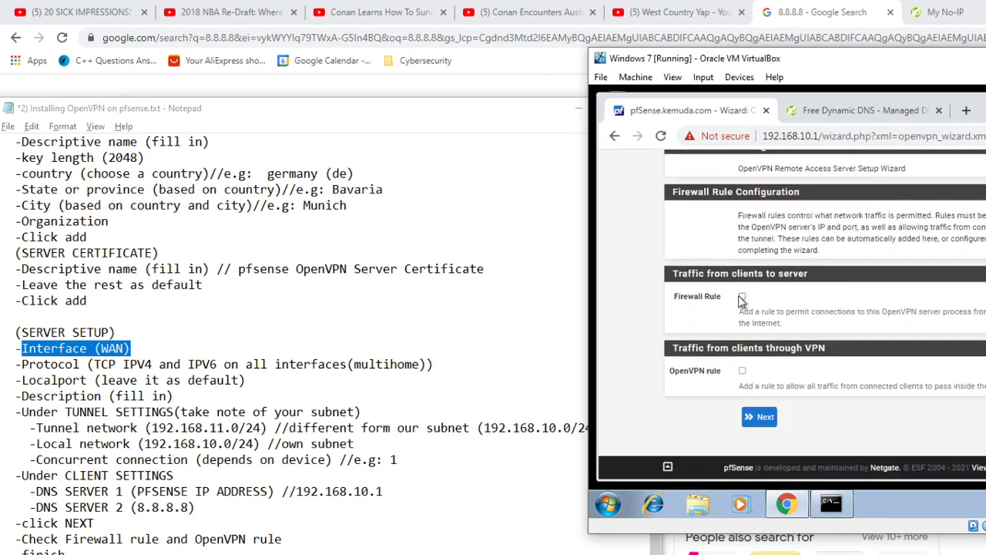
{"action": "left_click", "coordinate": [743, 299]}
{"action": "left_click", "coordinate": [742, 371]}
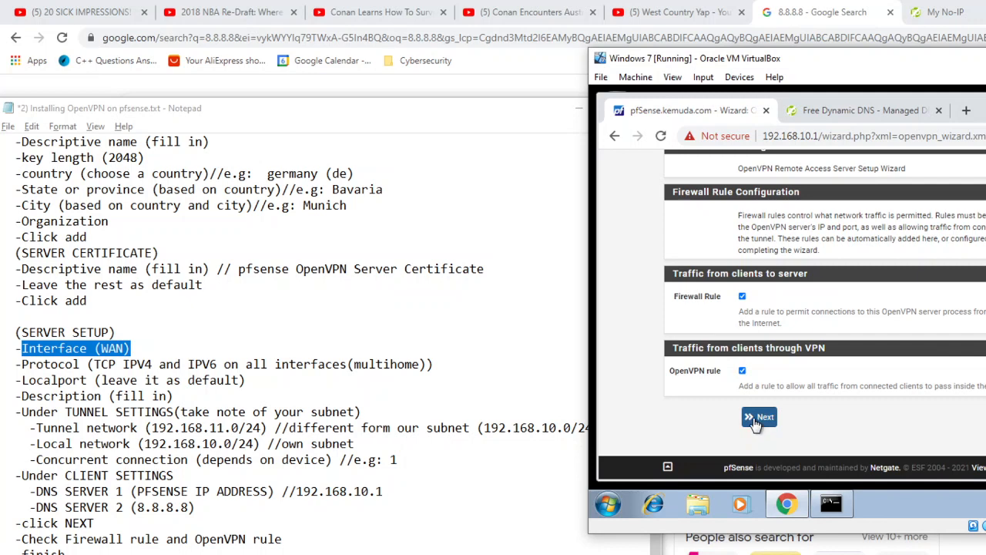
{"action": "left_click", "coordinate": [756, 420]}
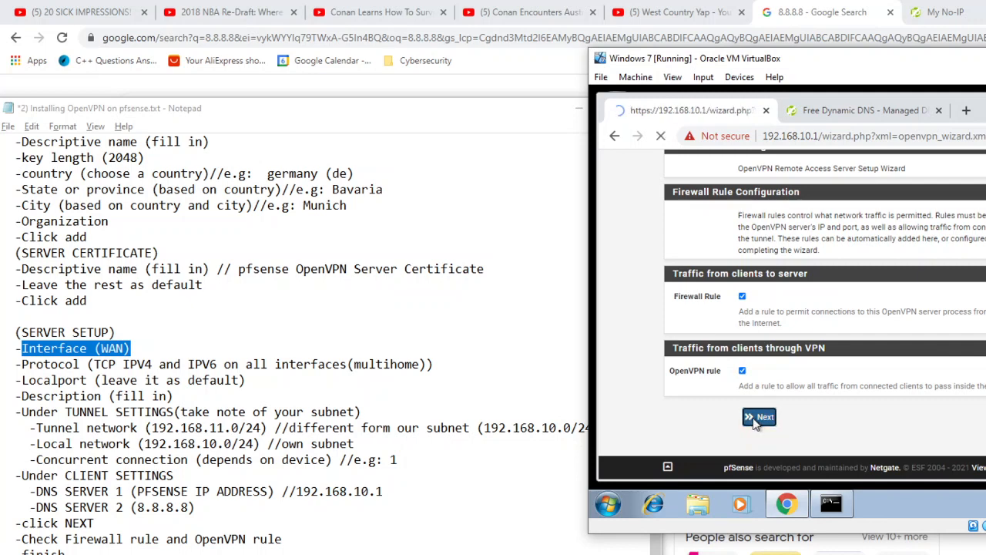
{"action": "left_click", "coordinate": [759, 395]}
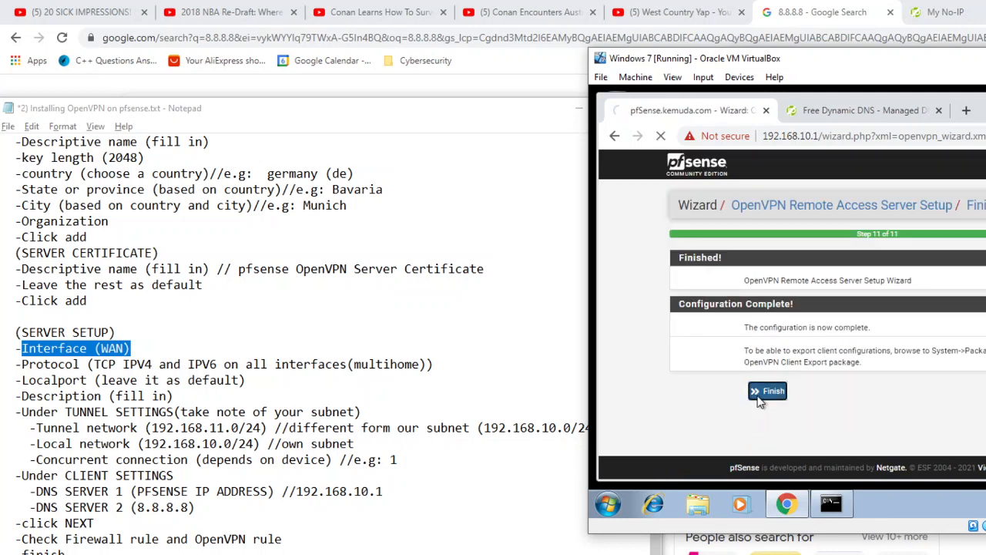